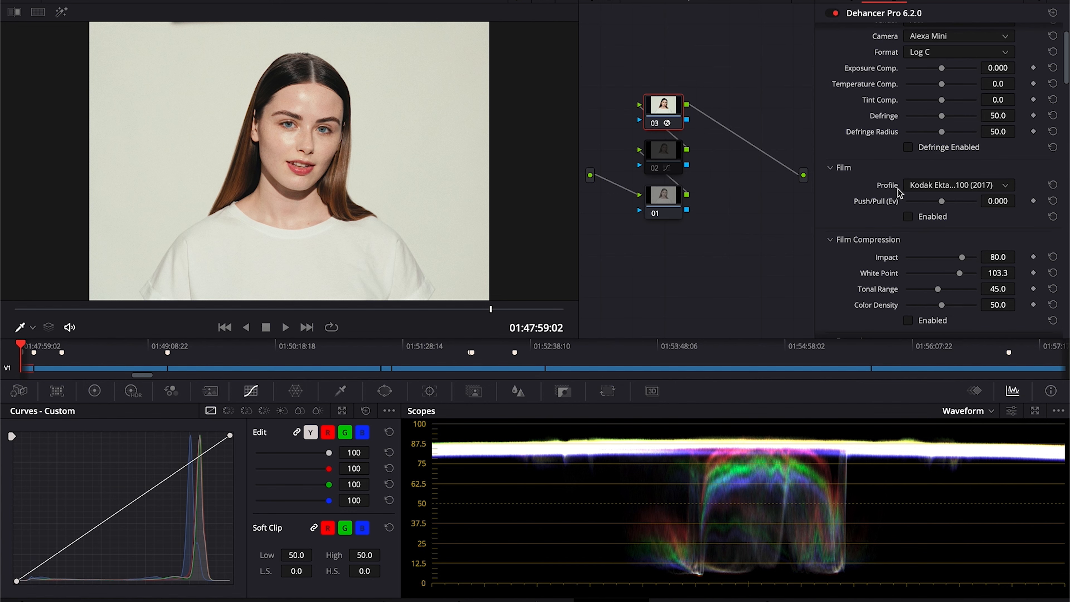
# - Compare the white-shirt portrait with Dehancer's Film section on and off, and go to another marked clip
pyautogui.click(908, 217)
pyautogui.click(908, 217)
pyautogui.hotkey('shift', 'Down')
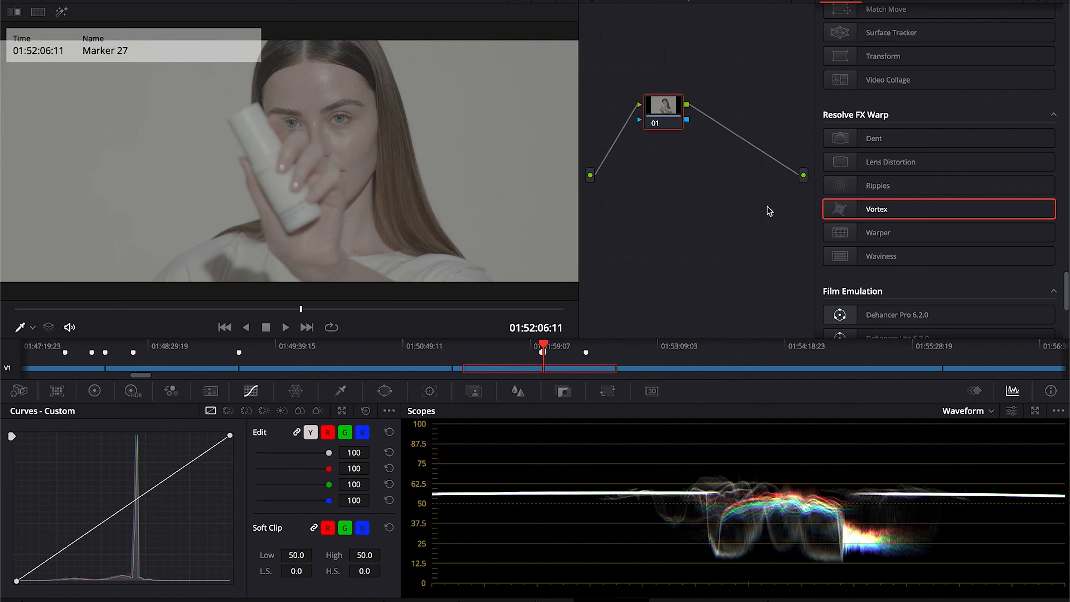
# - Apply Dehancer Pro 6.2.0 to node 01, set its camera input, and choose the Kodak Vision3 500T film profile
pyautogui.scroll(-3, 927, 253)
pyautogui.moveTo(897, 196); pyautogui.dragTo(663, 108)
pyautogui.click(959, 51)
pyautogui.click(938, 166)
pyautogui.click(959, 67)
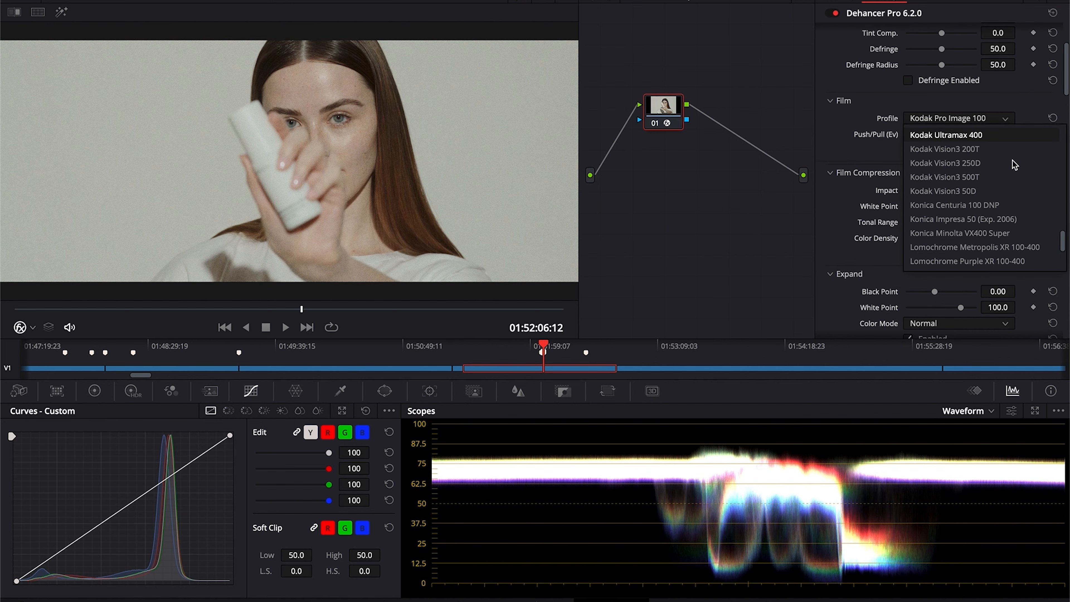
pyautogui.click(948, 176)
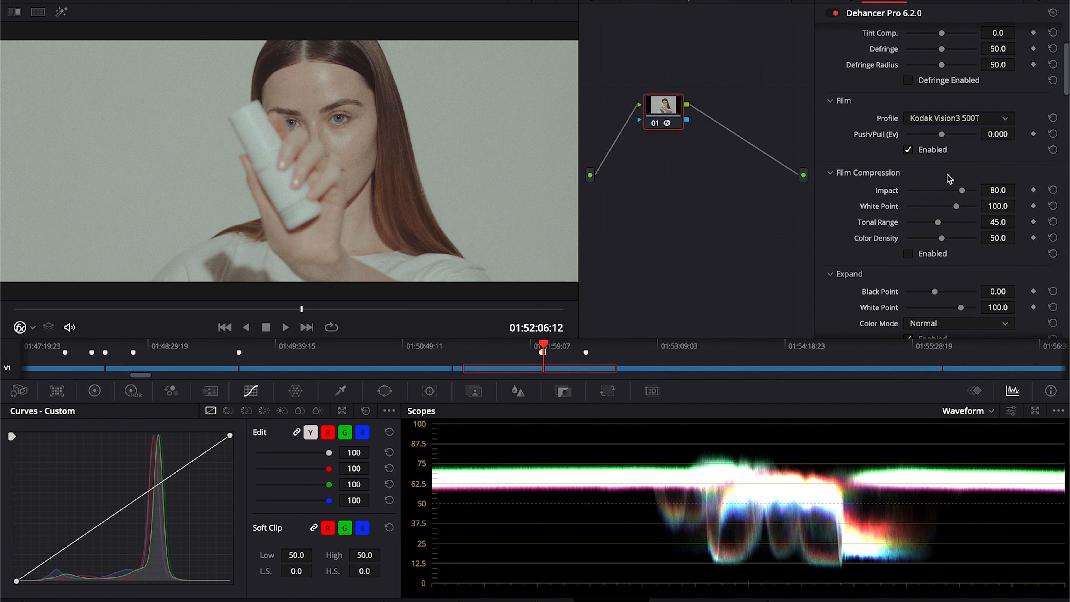
# - Compare the bottle shot with Film Compression enabled and disabled, leaving it disabled
pyautogui.click(908, 254)
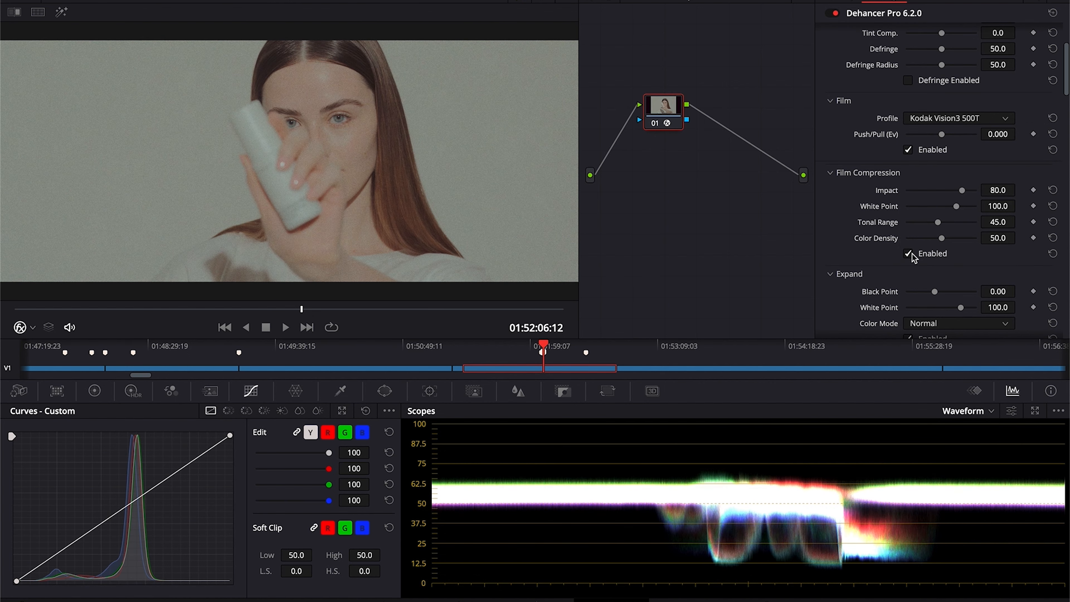
pyautogui.click(910, 254)
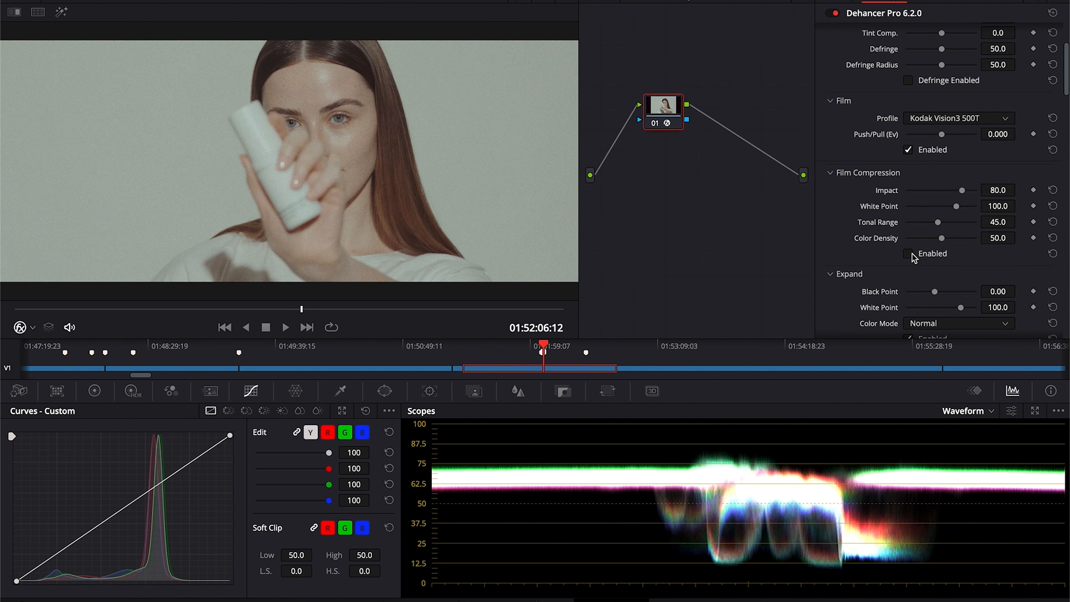
pyautogui.click(910, 255)
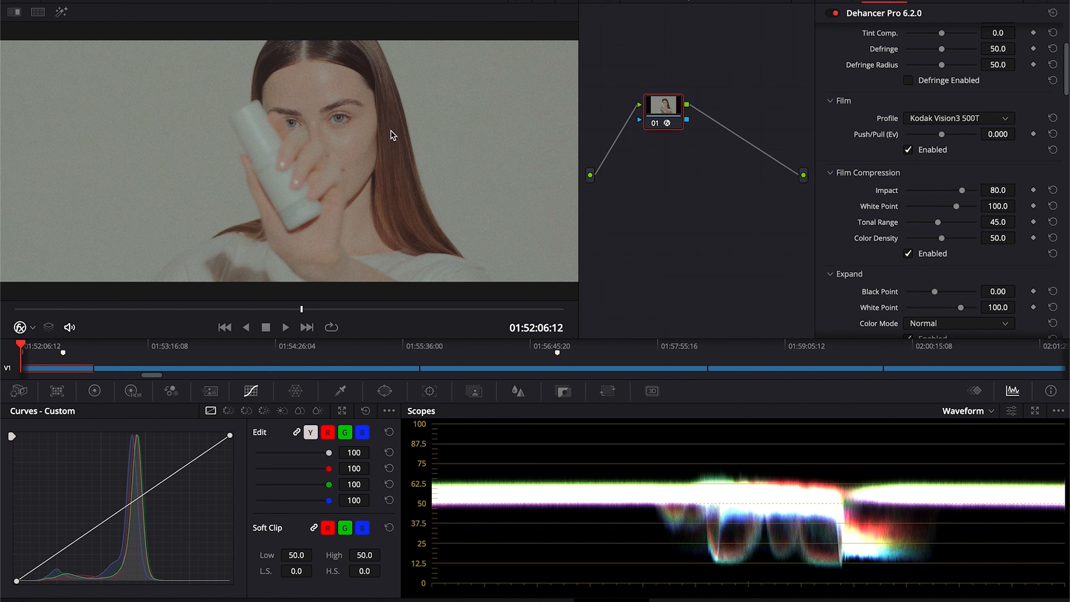
pyautogui.click(909, 253)
# - Choose a non-linear Print profile and turn off the Film section on the bottle shot's Dehancer node
pyautogui.scroll(-7, 912, 257)
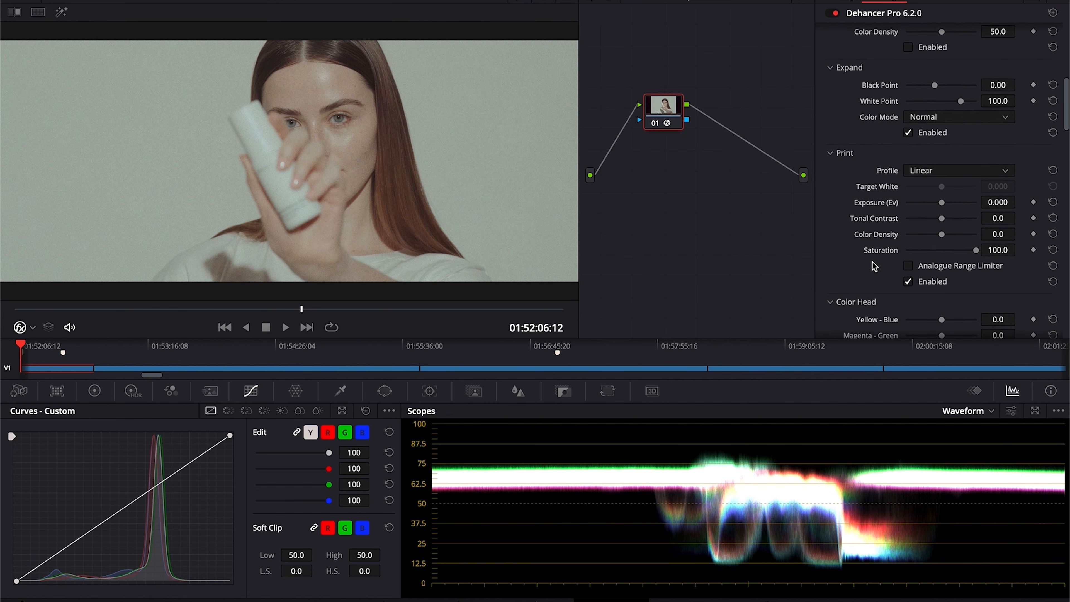
pyautogui.scroll(1, 871, 261)
pyautogui.scroll(-2, 872, 261)
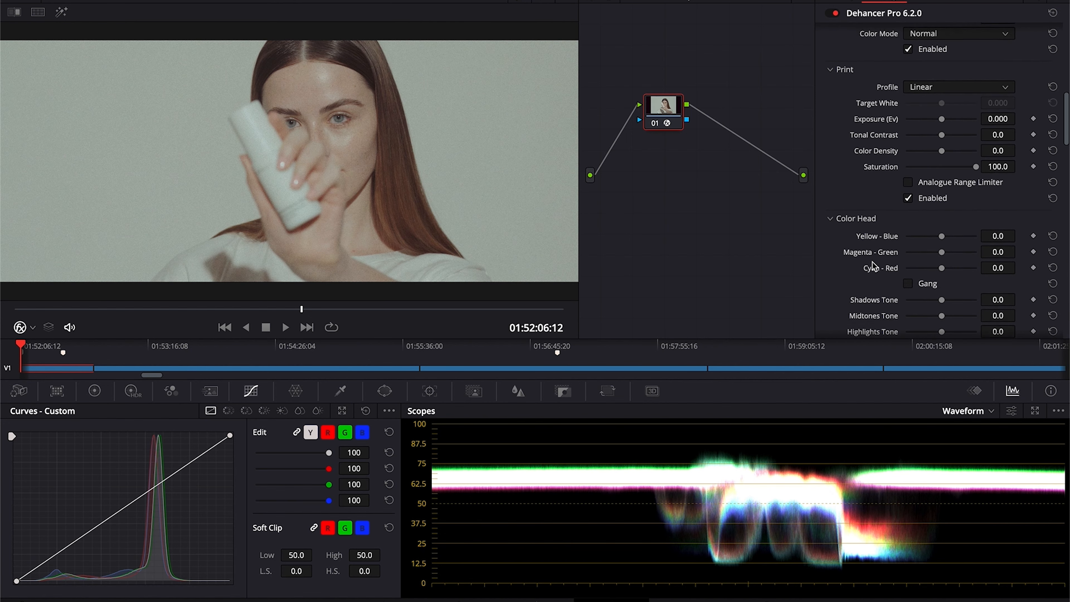
pyautogui.click(940, 87)
pyautogui.scroll(3, 862, 223)
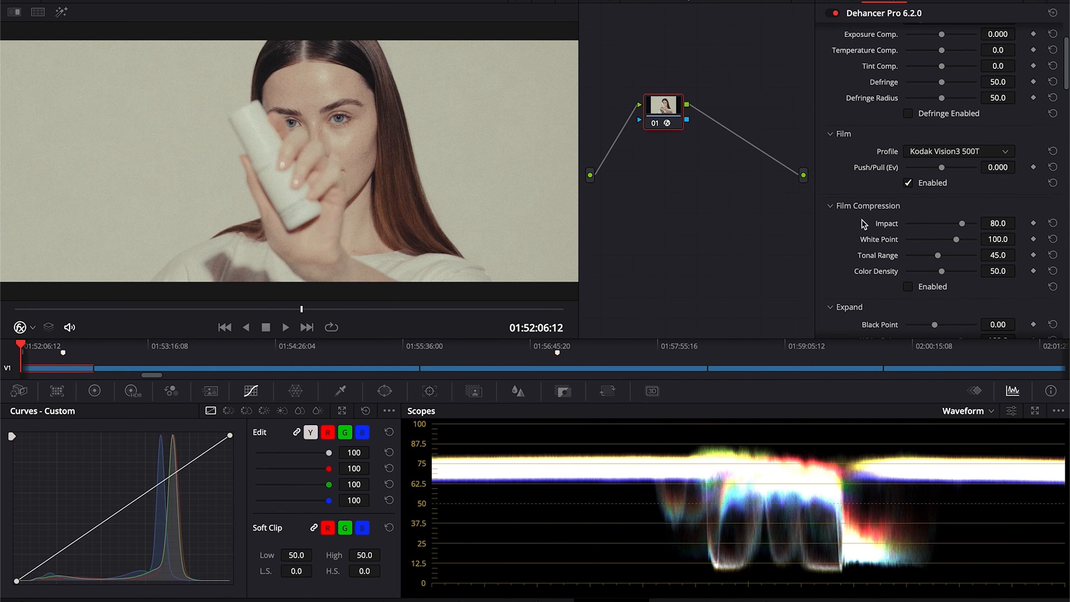
pyautogui.scroll(-1, 862, 223)
pyautogui.click(907, 175)
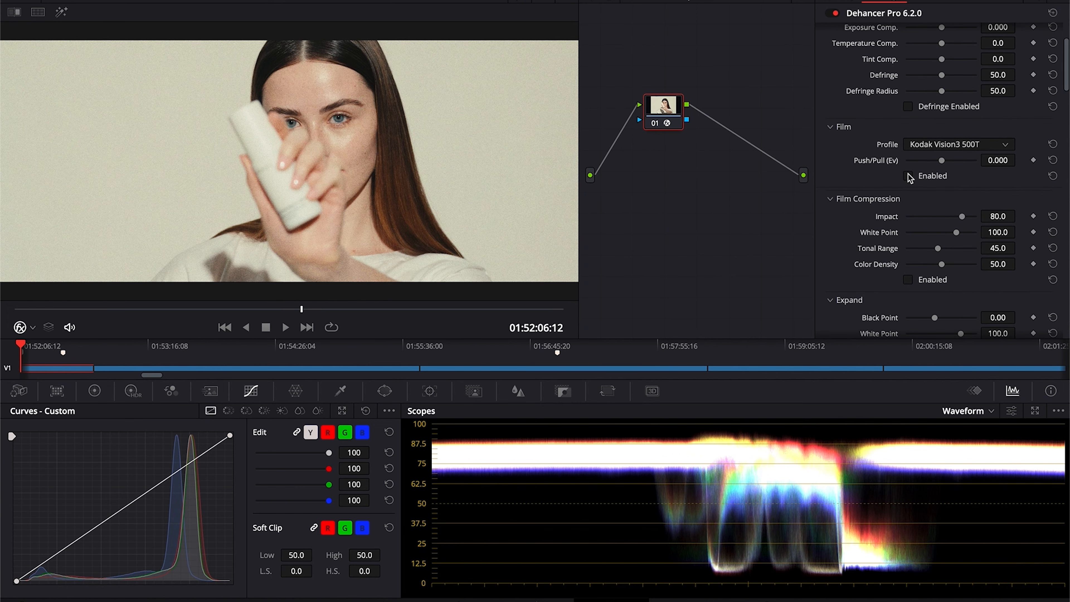
# - White-balance the bottle shot on a new node 02 by sampling the wall behind the model, and compare the result full screen
pyautogui.press('super+f')
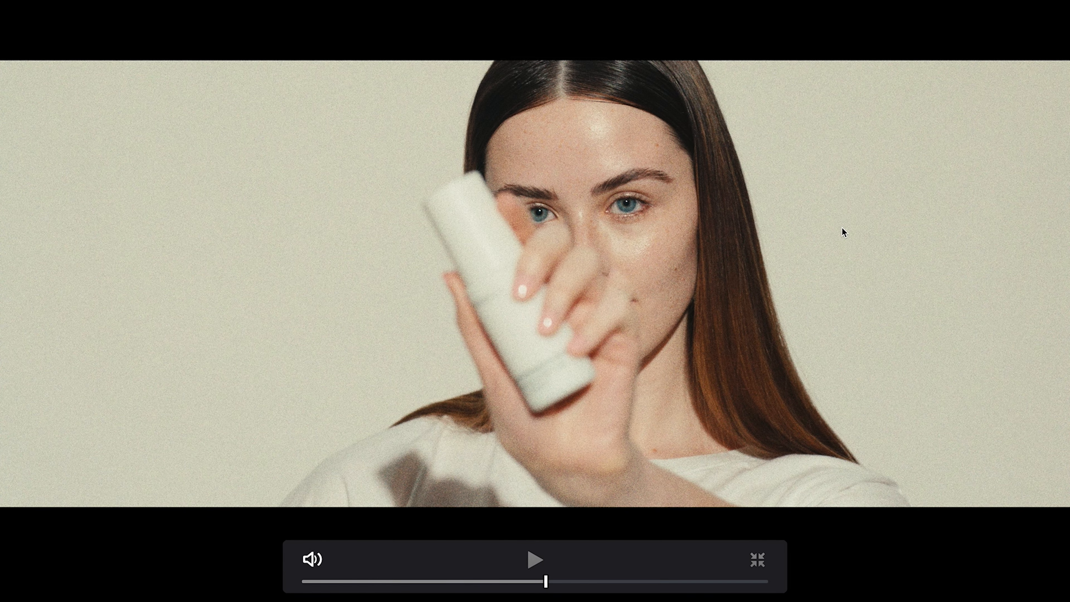
pyautogui.press('super+f')
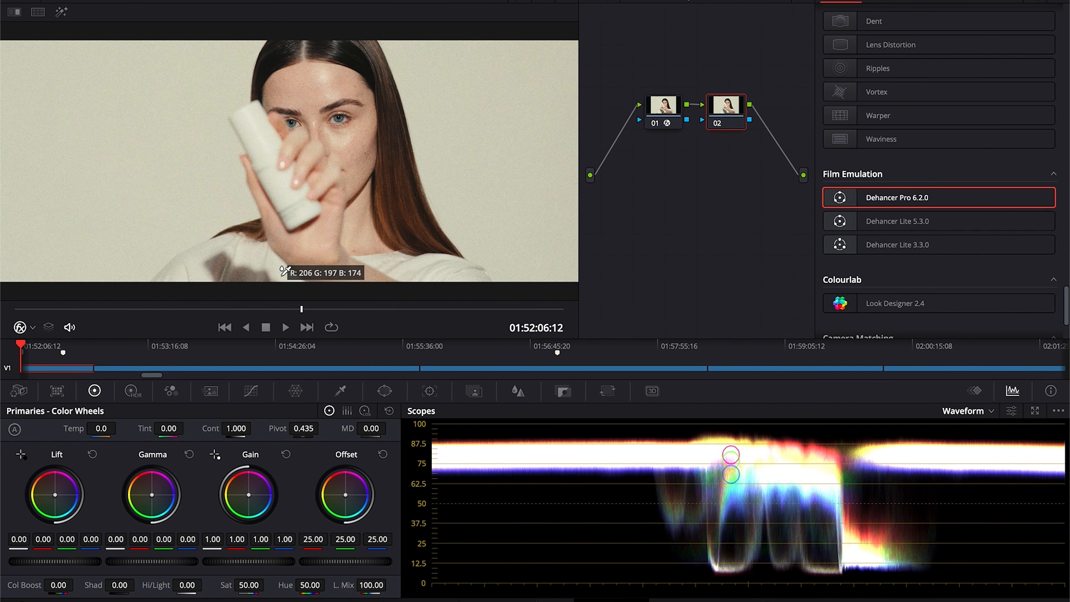
pyautogui.click(454, 158)
pyautogui.press('super+f')
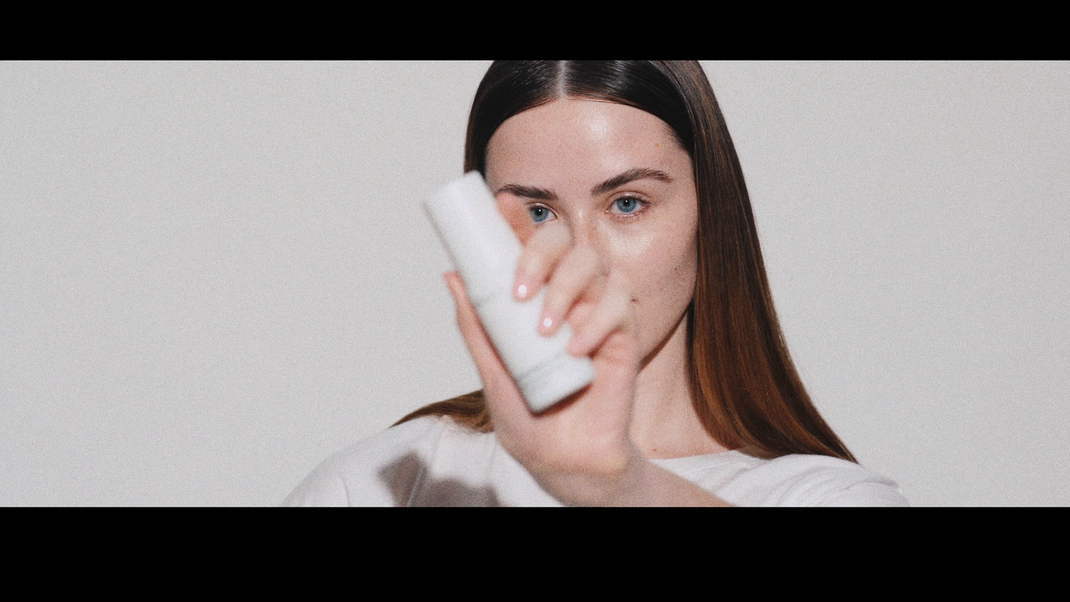
pyautogui.press('super+d')
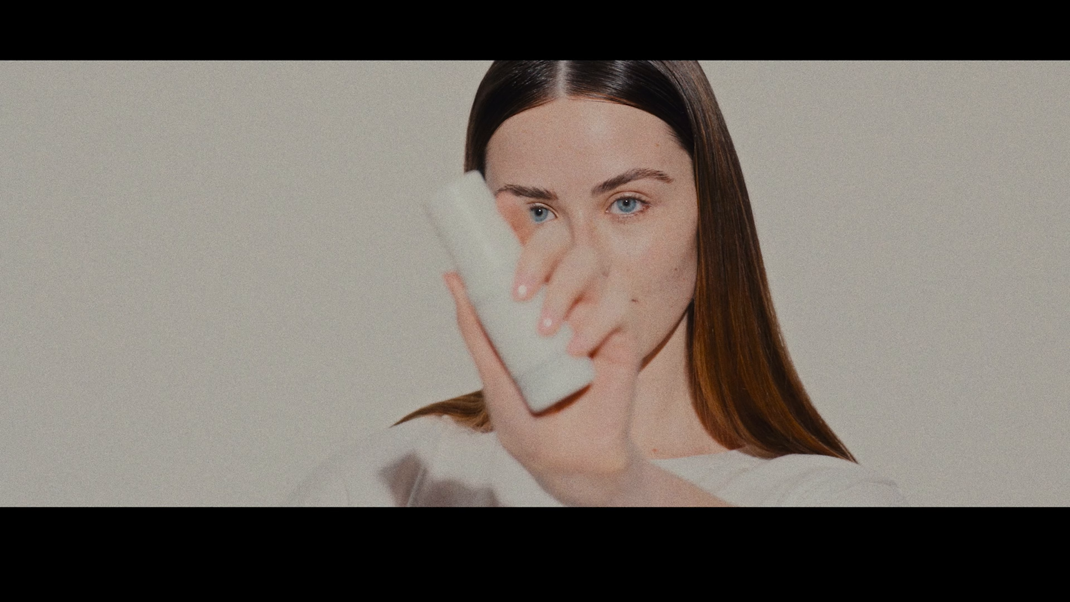
pyautogui.press('super+d')
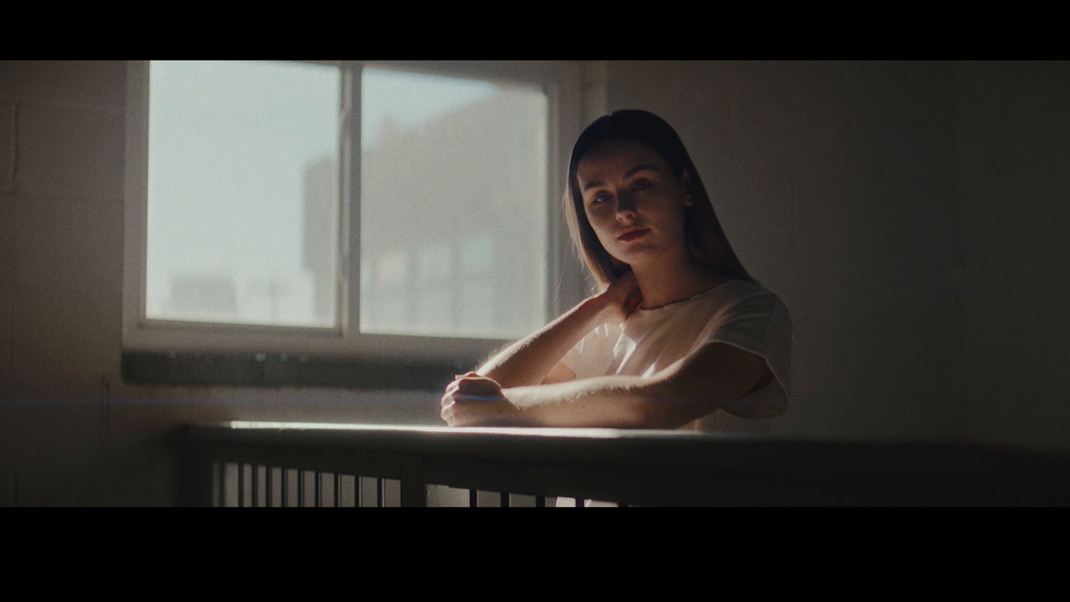
# - Disable the Film section in the Dehancer node of the window shot at Marker 84
pyautogui.press('super+f')
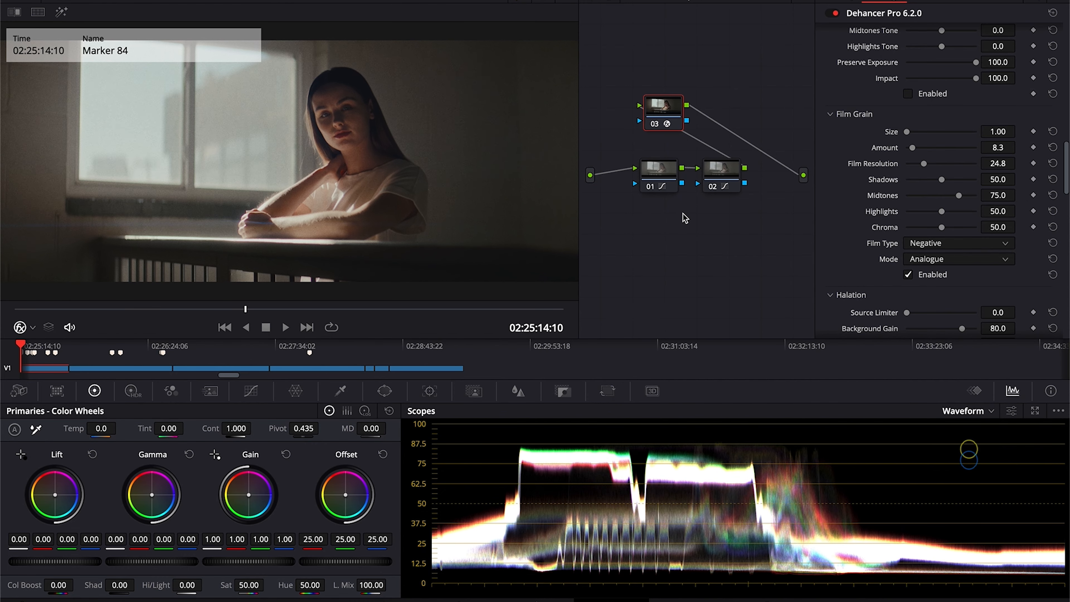
pyautogui.scroll(2, 859, 121)
pyautogui.scroll(-3, 860, 121)
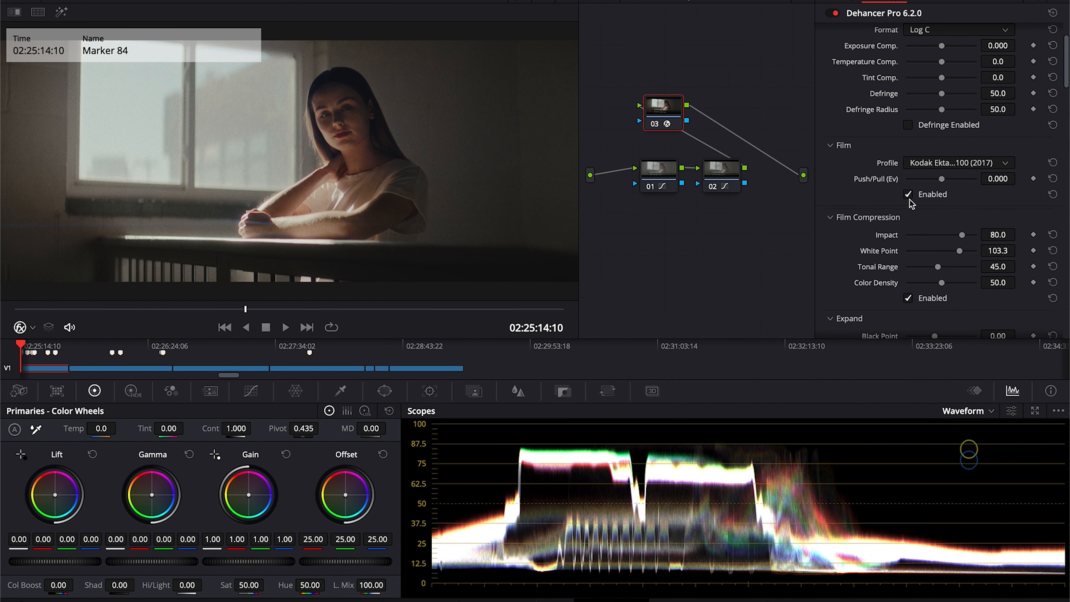
pyautogui.click(908, 195)
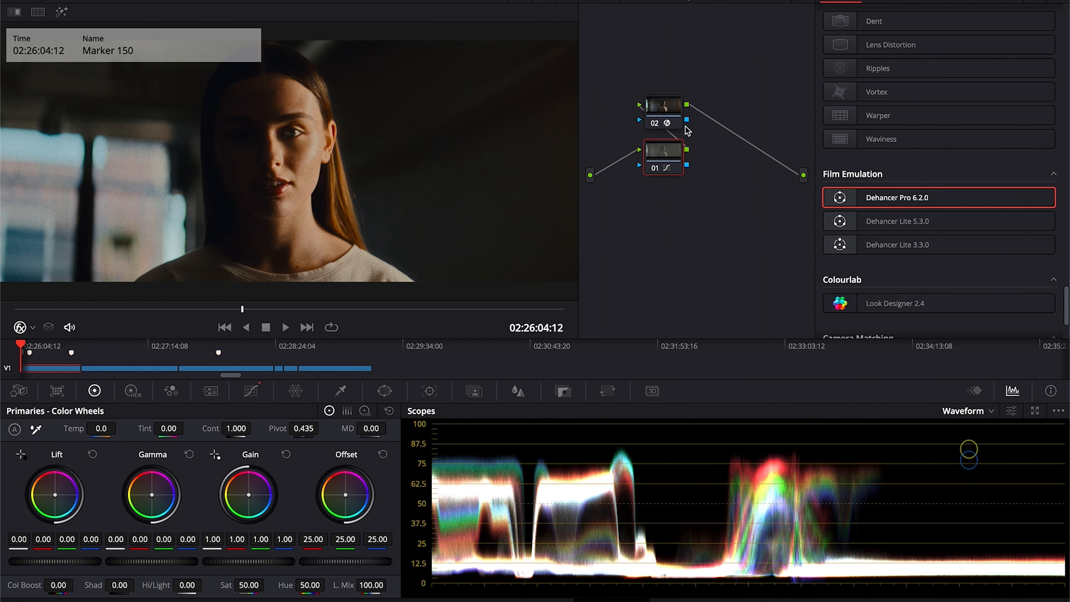
# - Raise Dehancer's Exposure Comp. to about 0.744 on node 02 of the Marker 150 close-up, and adjust the Offset color balance slightly
pyautogui.click(665, 103)
pyautogui.scroll(2, 943, 118)
pyautogui.moveTo(942, 115); pyautogui.dragTo(952, 119)
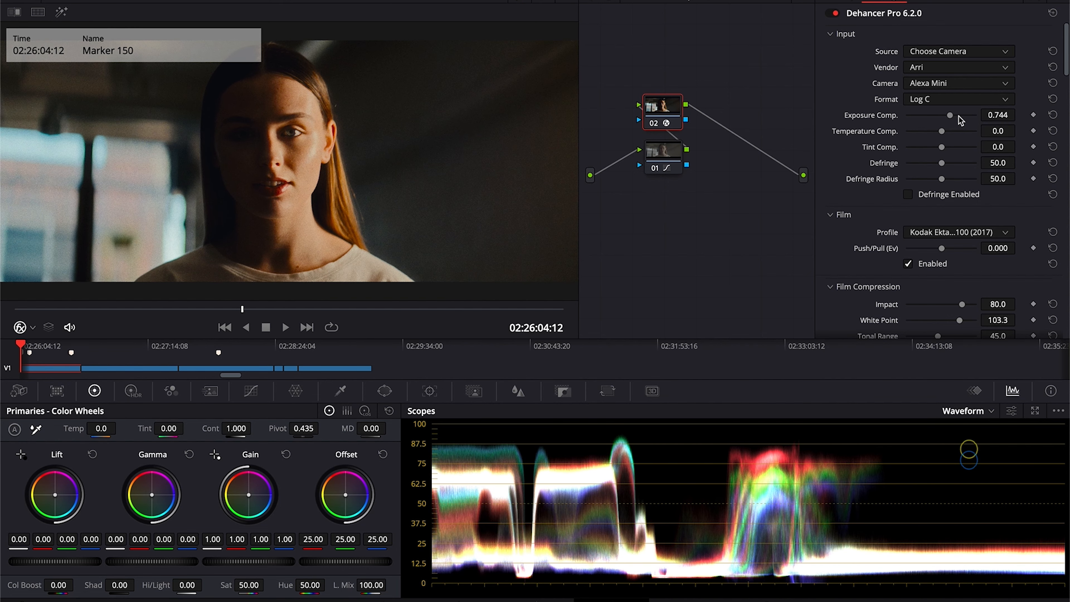
pyautogui.scroll(-10, 962, 127)
pyautogui.click(964, 188)
pyautogui.moveTo(346, 494); pyautogui.dragTo(352, 500)
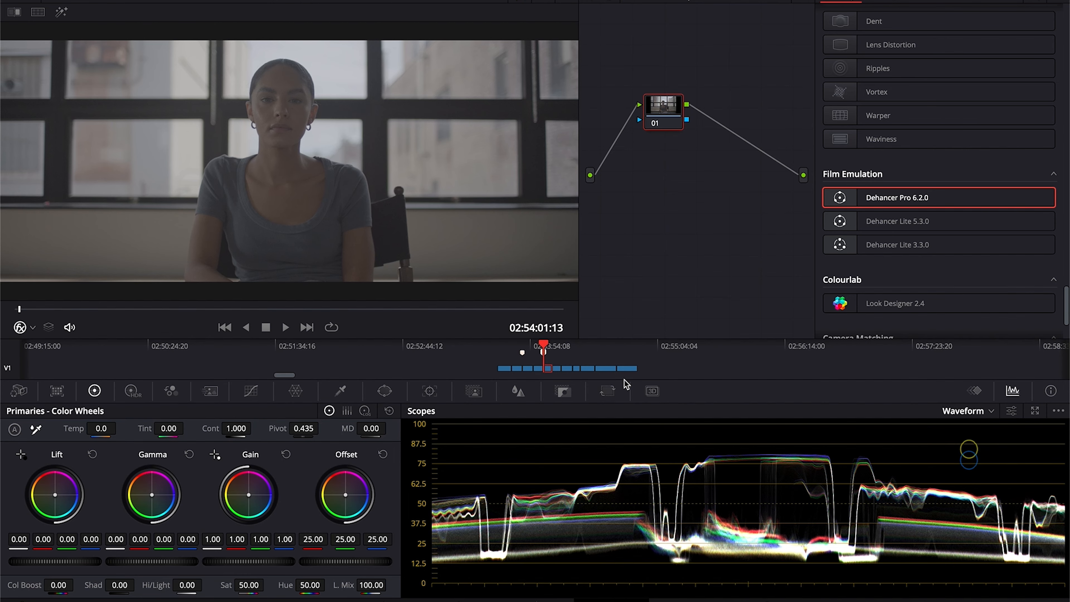
# - Undo the two-node film grade on the seated portrait shot and apply a LUT to node 01 instead
pyautogui.press('super+z')
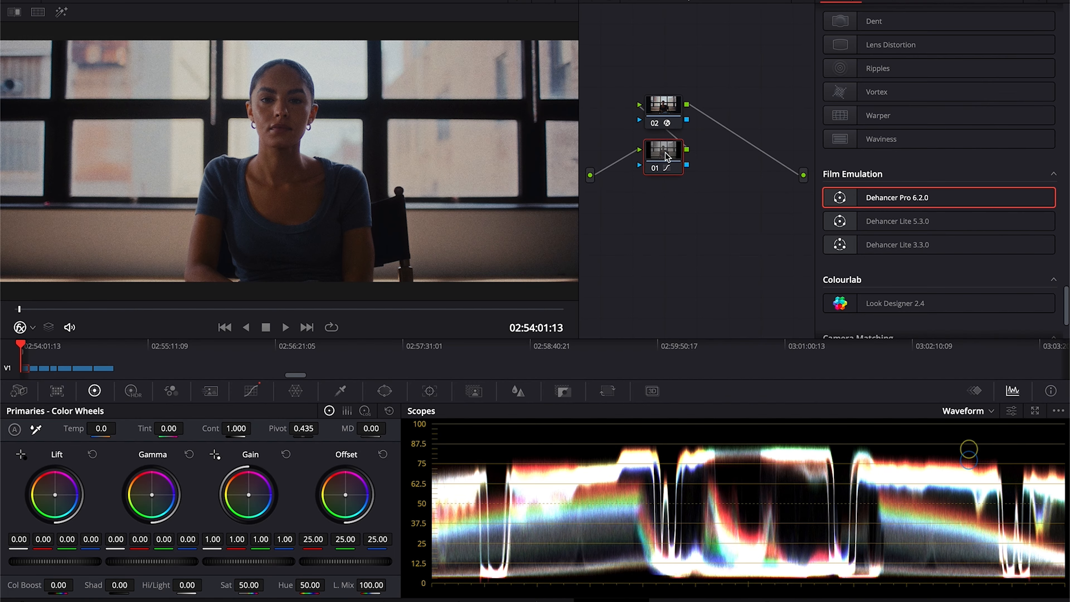
pyautogui.press('super+z')
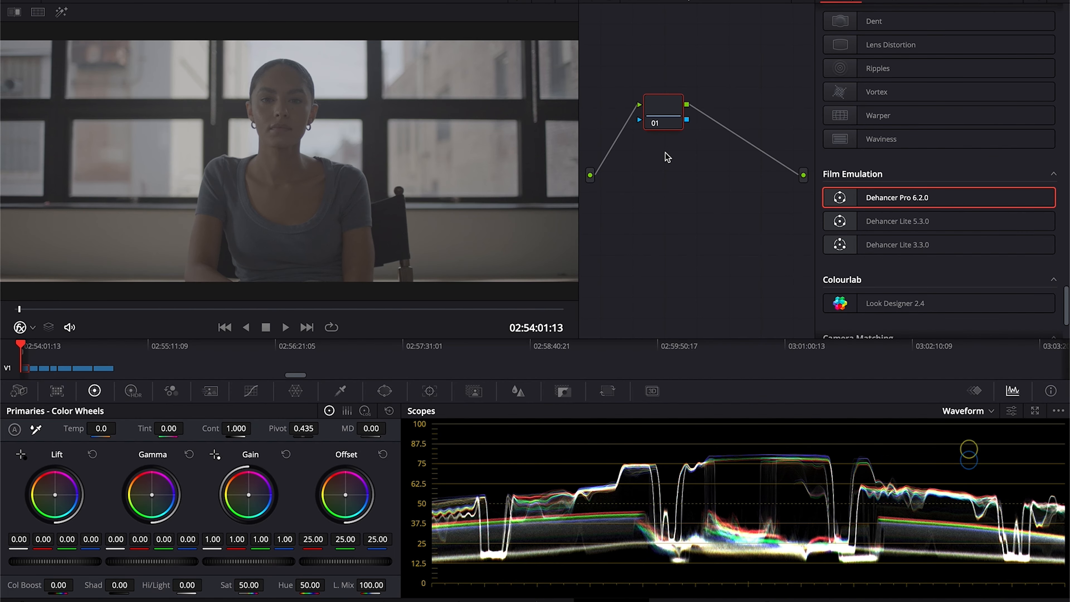
pyautogui.rightClick(669, 117)
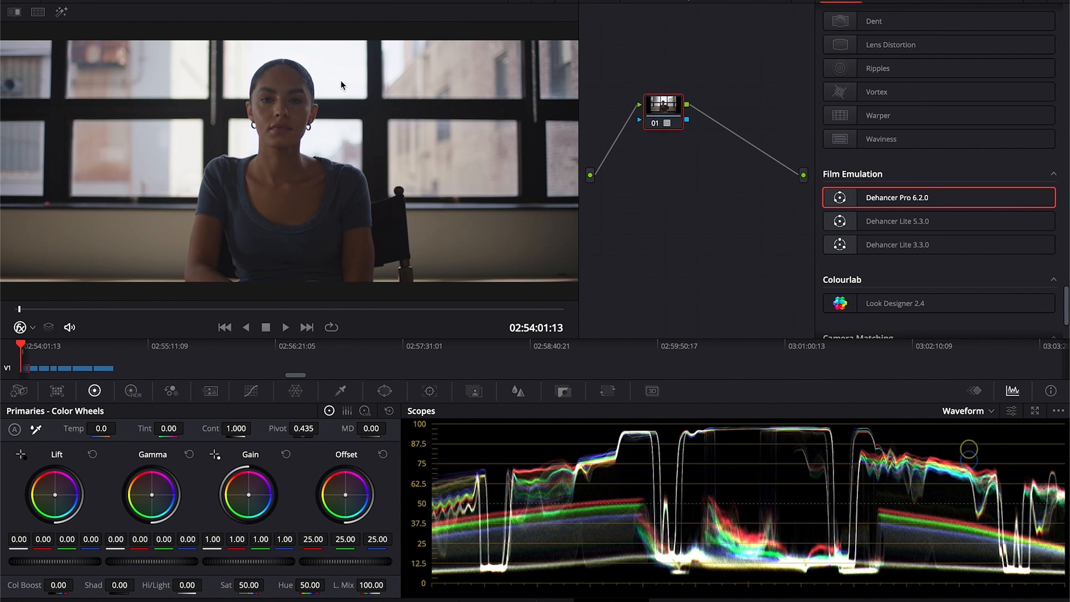
# - Bypass and re-enable the grade to compare the seated portrait with and without the LUT
pyautogui.hotkey('shift', 'd')
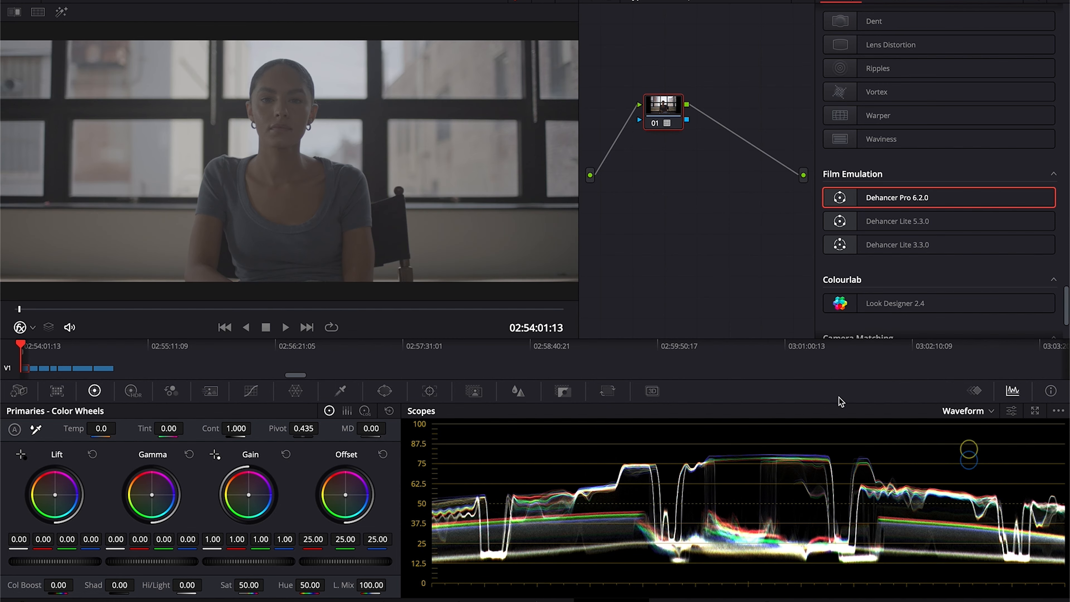
pyautogui.hotkey('shift', 'd')
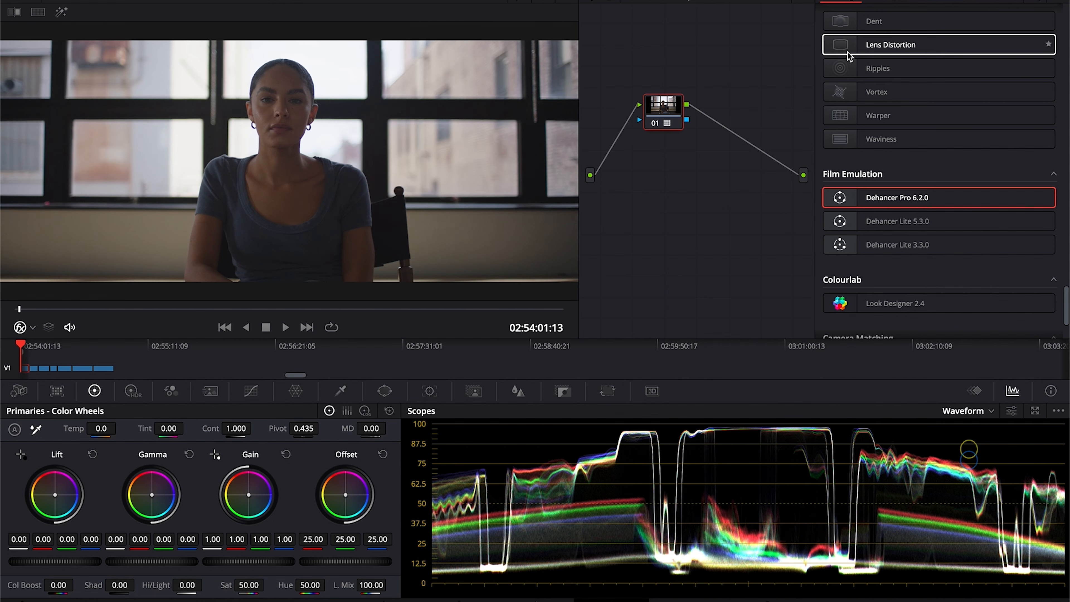
pyautogui.hotkey('ctrl', 'b')
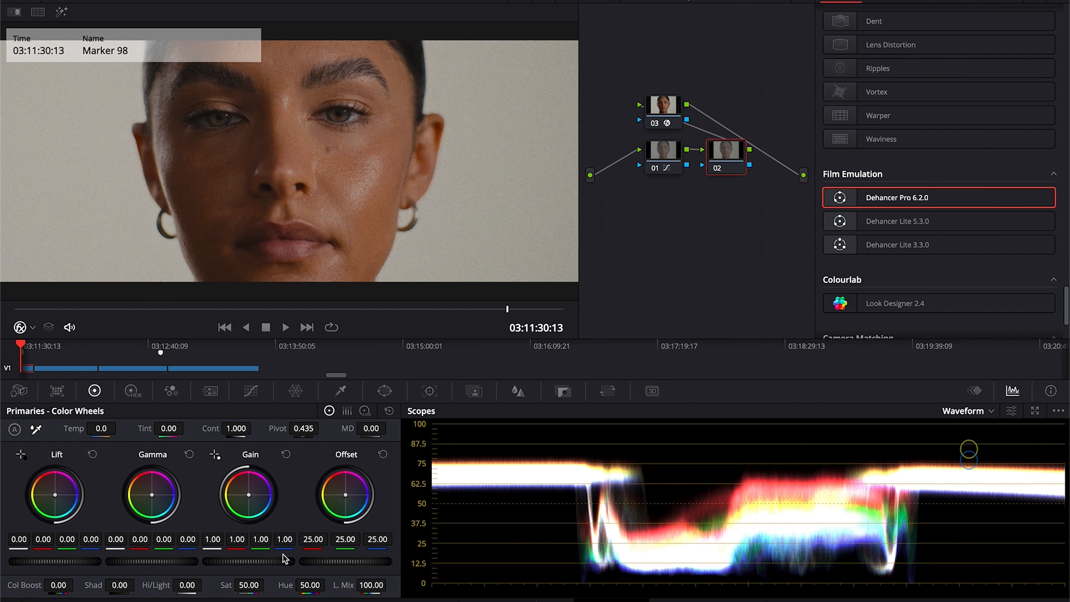
# - Raise the master Gamma to 0.02 on node 02 of the face close-up at Marker 98, and check it full screen
pyautogui.moveTo(167, 562); pyautogui.dragTo(223, 552)
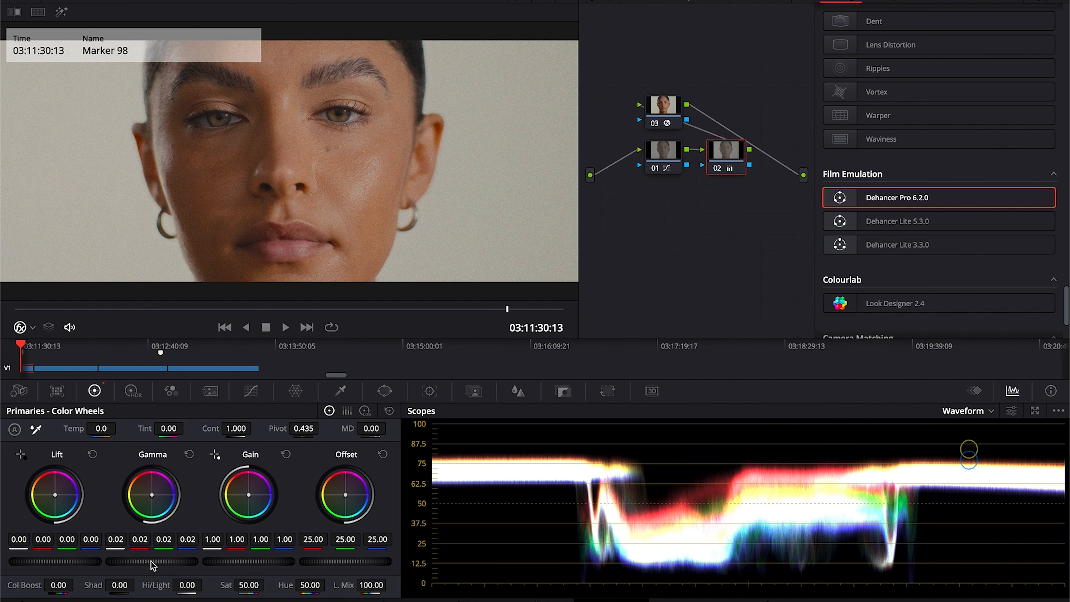
pyautogui.press('super+f')
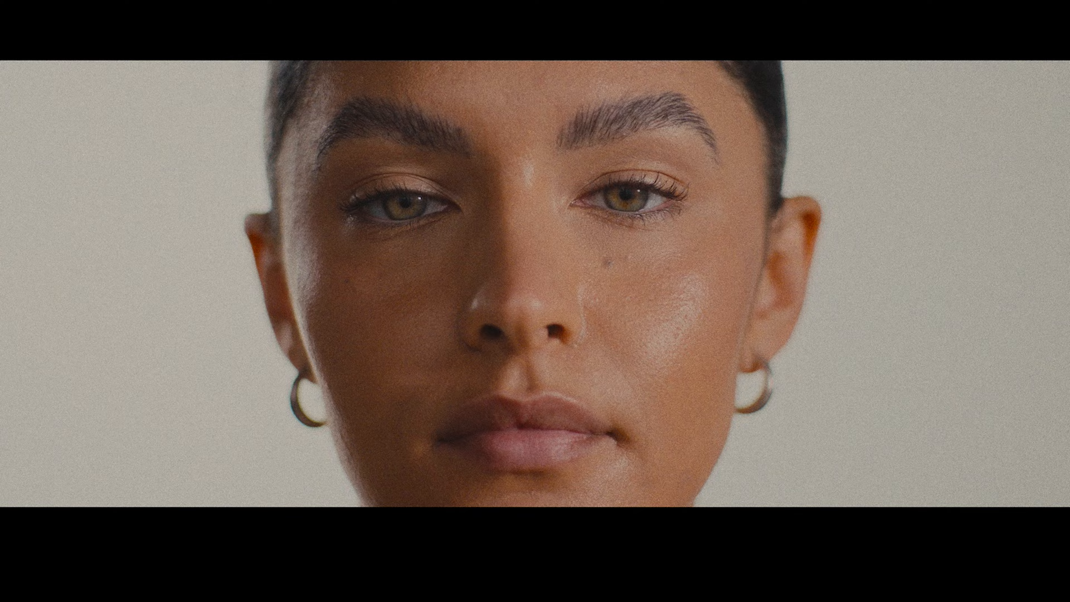
pyautogui.press('super+f')
# - Try neighbouring Film profiles on the face close-up's Dehancer node 03 and compare their looks
pyautogui.click(671, 112)
pyautogui.scroll(20, 858, 72)
pyautogui.scroll(-5, 922, 164)
pyautogui.click(921, 164)
pyautogui.press('Down')
pyautogui.press('Return')
pyautogui.click(921, 164)
pyautogui.press('Up')
pyautogui.press('Return')
# - Try correcting the green cast with Temp and Tint on node 04, and delete that node
pyautogui.press('Right')
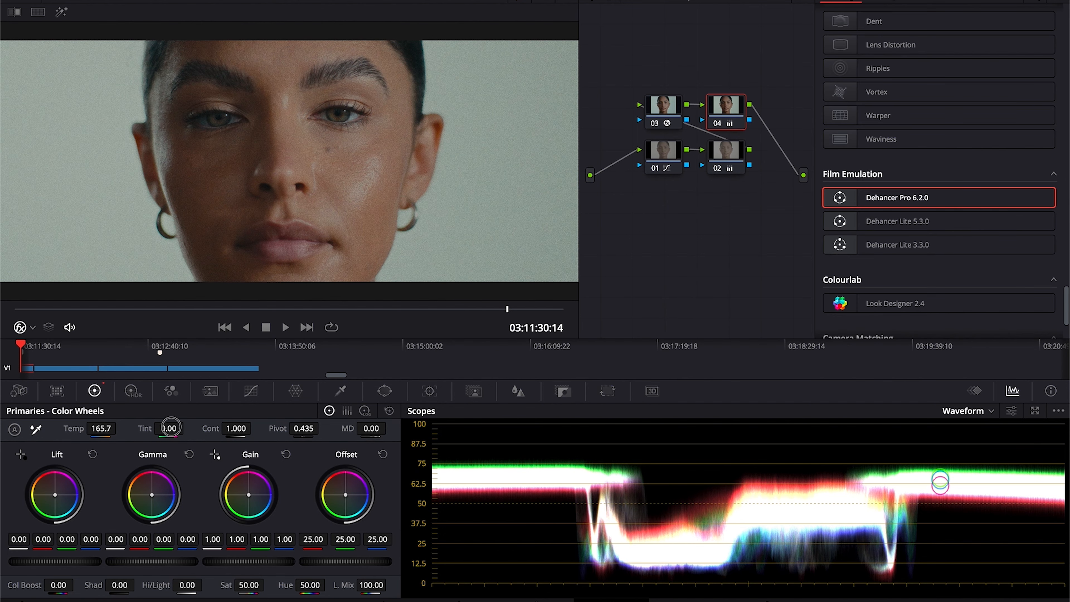
pyautogui.moveTo(170, 427); pyautogui.dragTo(170, 427)
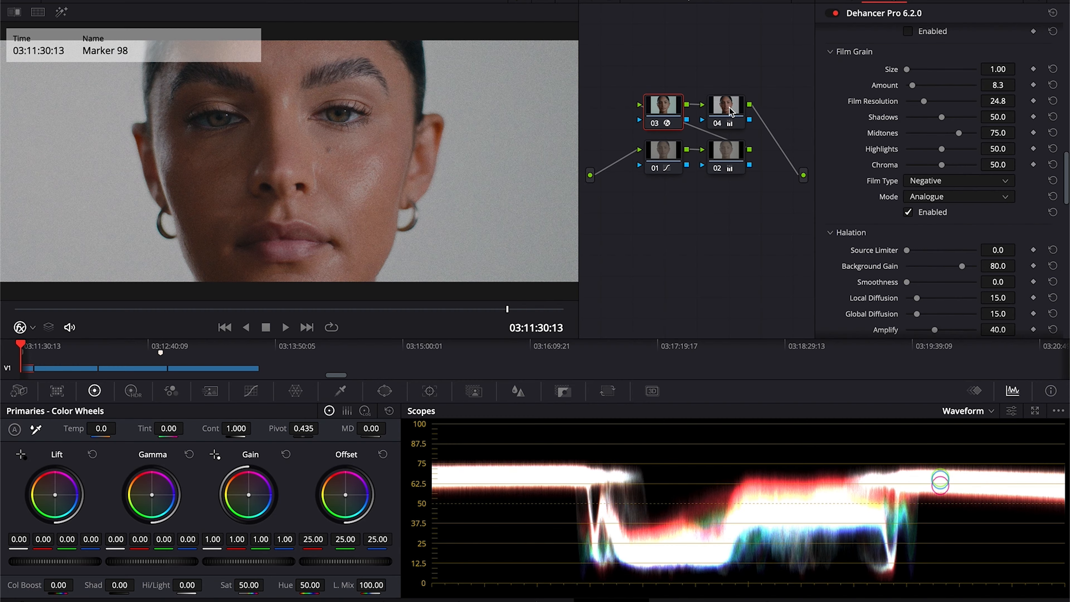
pyautogui.click(731, 111)
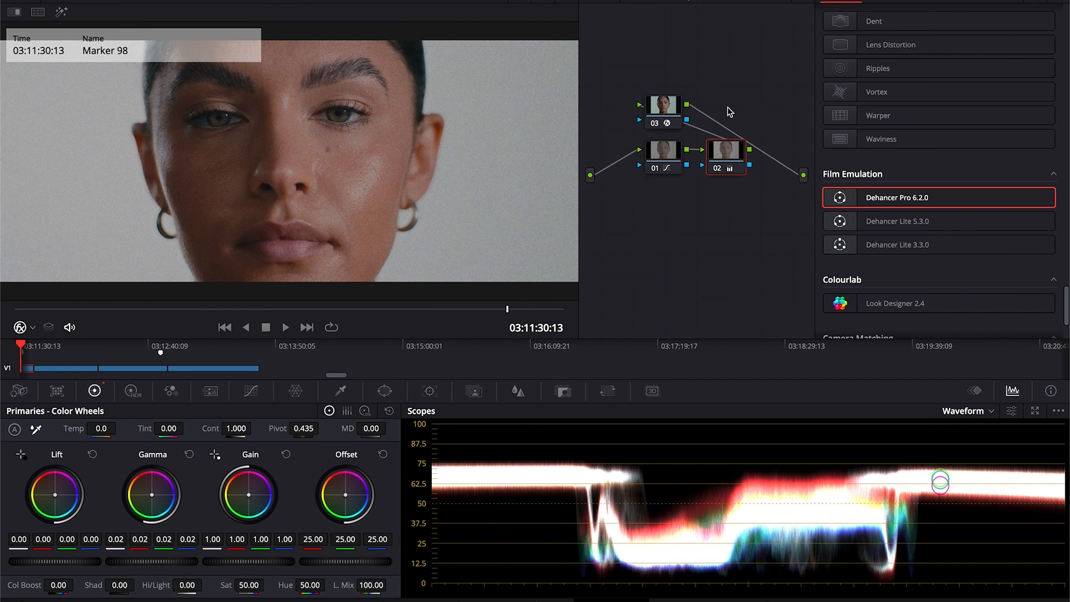
# - Change the Film profile on Dehancer node 03 of the face close-up to Kodak Gold 200
pyautogui.click(665, 107)
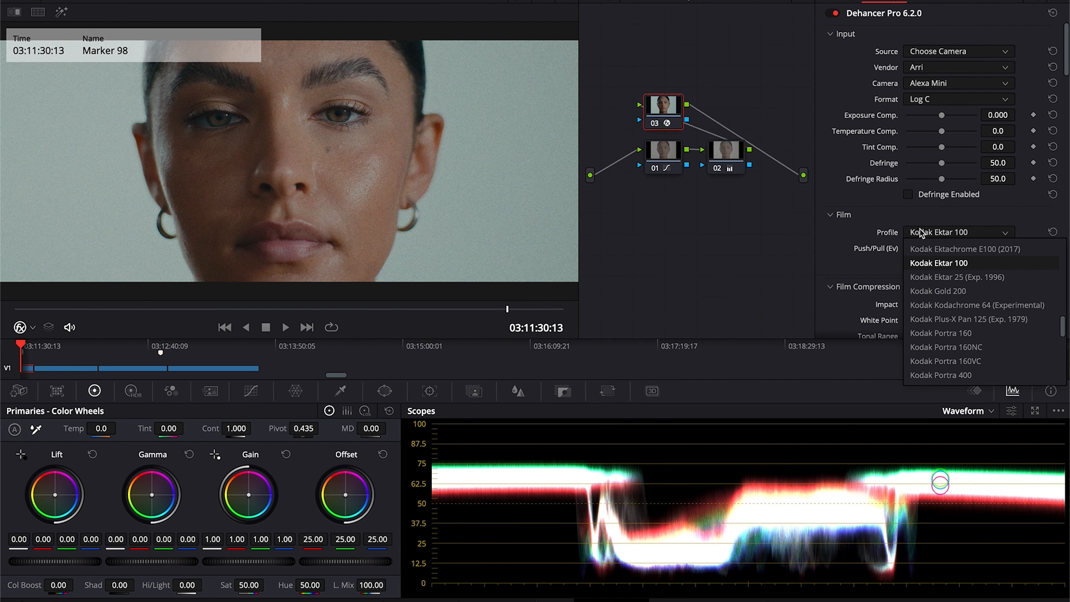
pyautogui.press('Down')
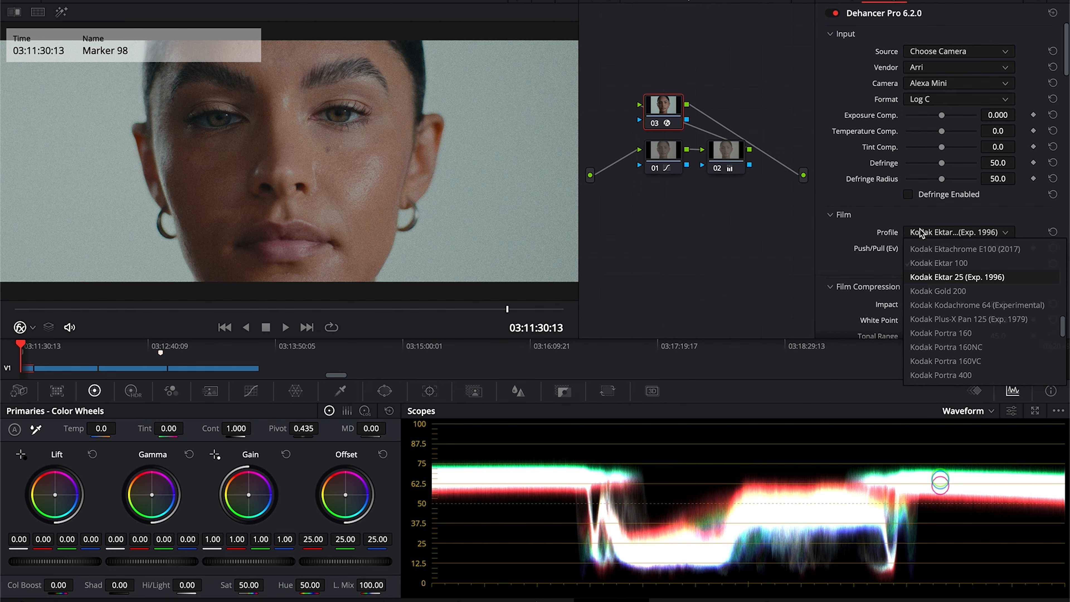
pyautogui.press('Down')
pyautogui.press('Return')
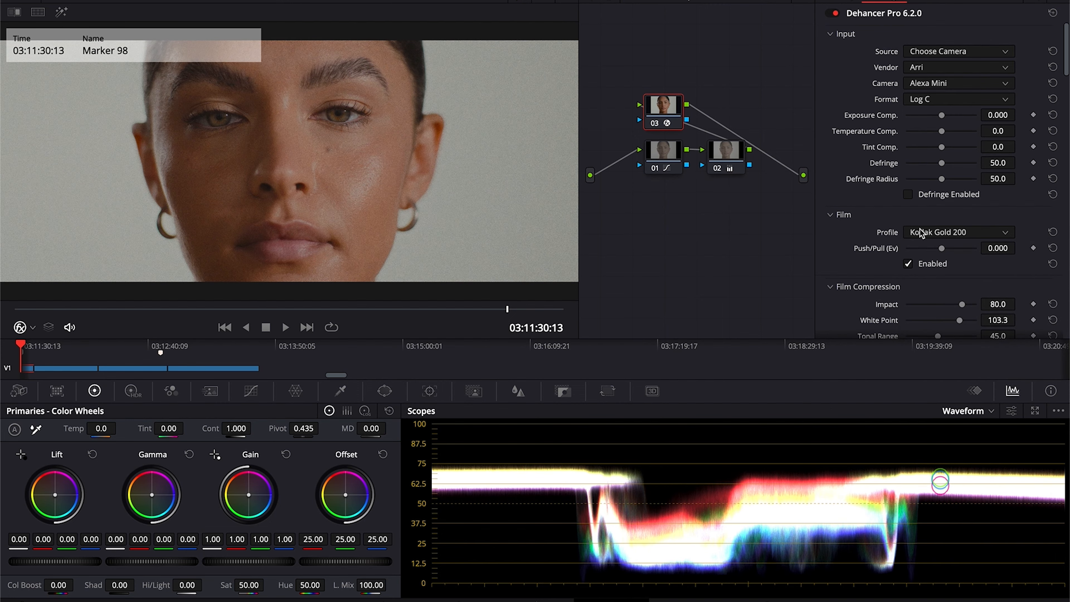
# - Step through the next Kodak film profiles on node 03 one by one and settle on Kodak Portra 160NC
pyautogui.press('Right')
pyautogui.click(922, 232)
pyautogui.press('Down')
pyautogui.press('Return')
pyautogui.click(922, 233)
pyautogui.press('Down')
pyautogui.press('Return')
pyautogui.click(921, 233)
pyautogui.press('Down')
pyautogui.press('Return')
pyautogui.click(922, 233)
pyautogui.press('Down')
pyautogui.press('Return')
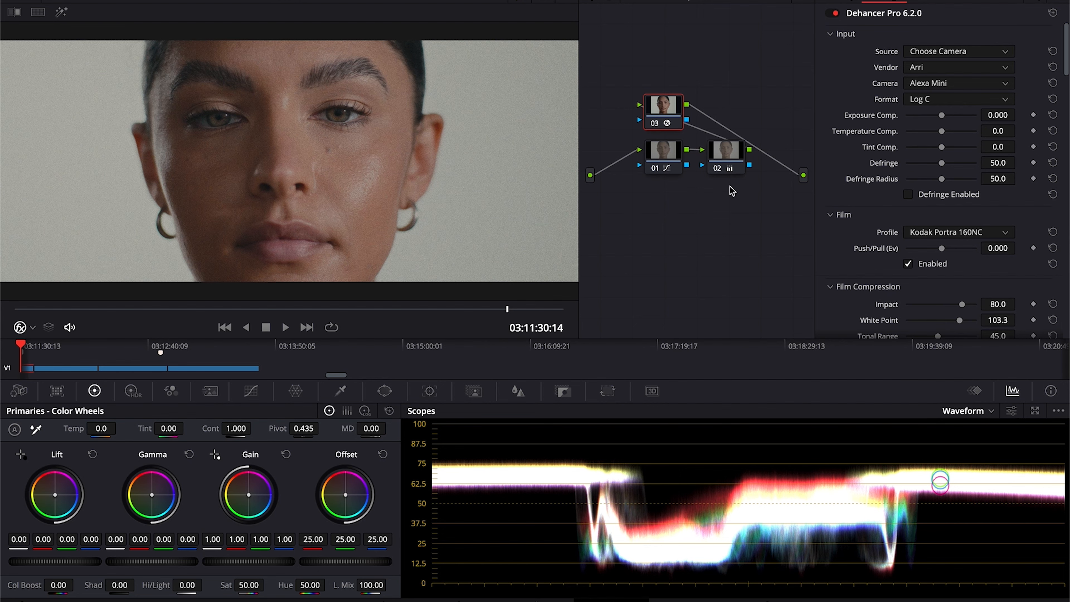
# - Add a node before the Dehancer node on the face close-up, clean up the node graph and raise the new node's saturation
pyautogui.scroll(-4, 875, 268)
pyautogui.hotkey('shift', 's')
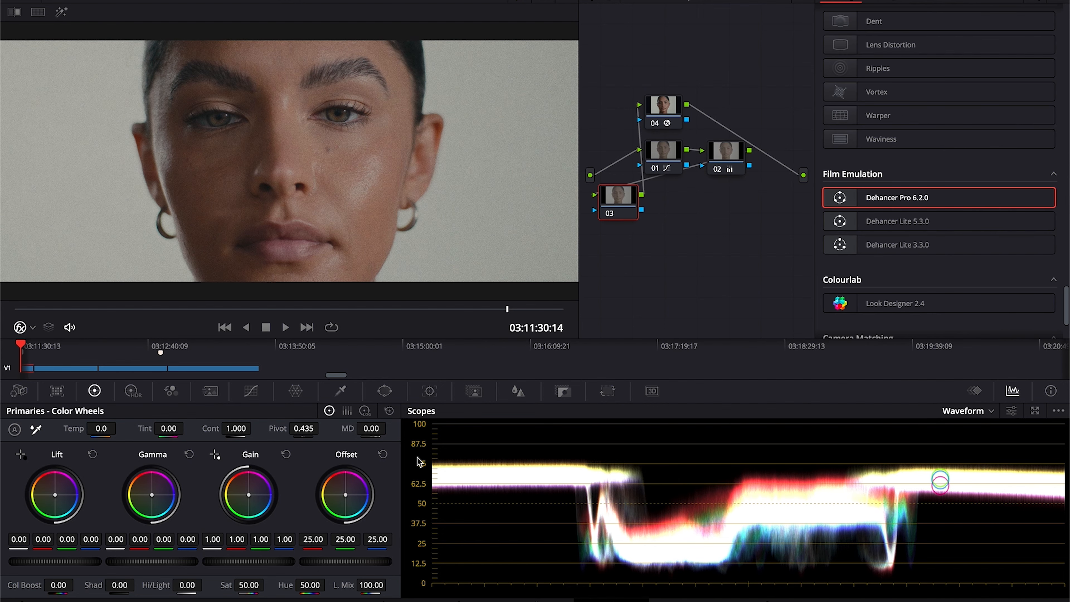
pyautogui.rightClick(683, 81)
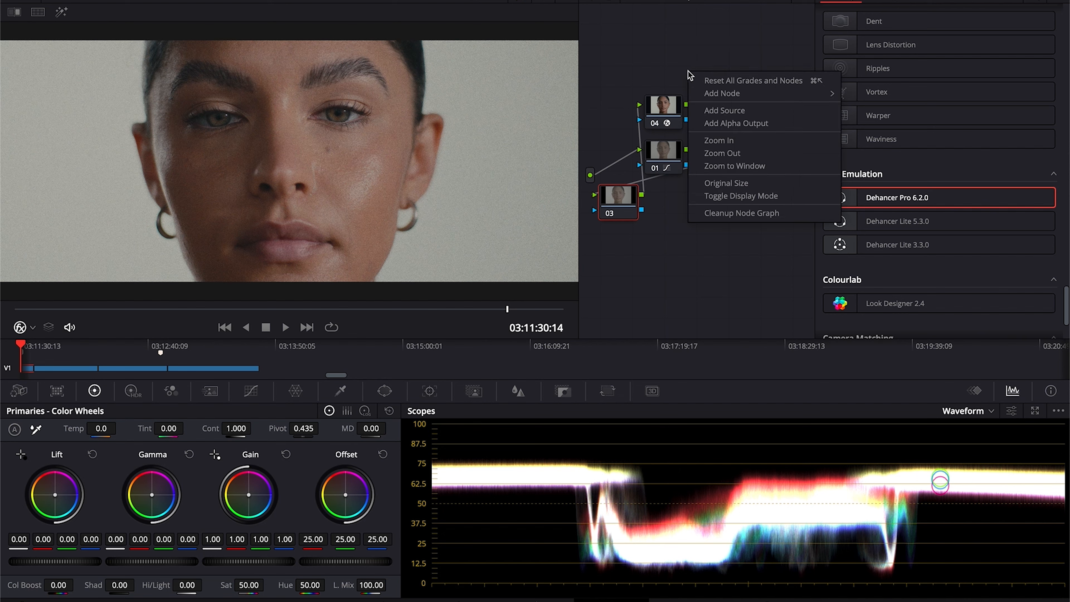
pyautogui.click(708, 221)
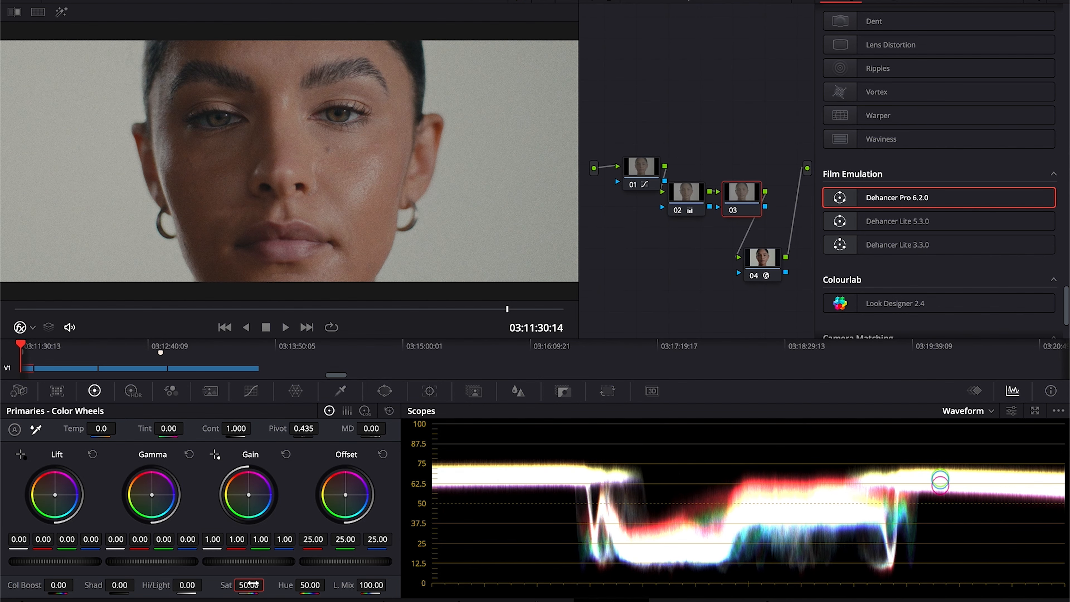
pyautogui.moveTo(253, 583); pyautogui.dragTo(271, 583)
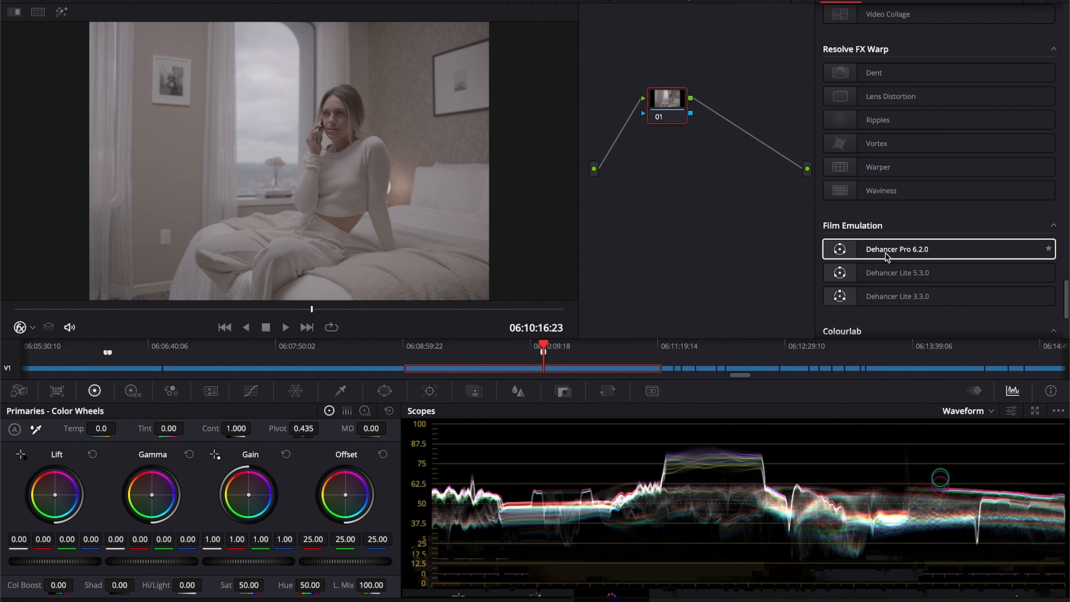
# - Apply Dehancer Pro 6.2.0 to node 01 of the bedroom clip with the camera input set to Arri Alexa Mini, Log C
pyautogui.moveTo(886, 257); pyautogui.dragTo(671, 112)
pyautogui.click(931, 52)
pyautogui.click(939, 162)
pyautogui.click(928, 64)
pyautogui.click(917, 112)
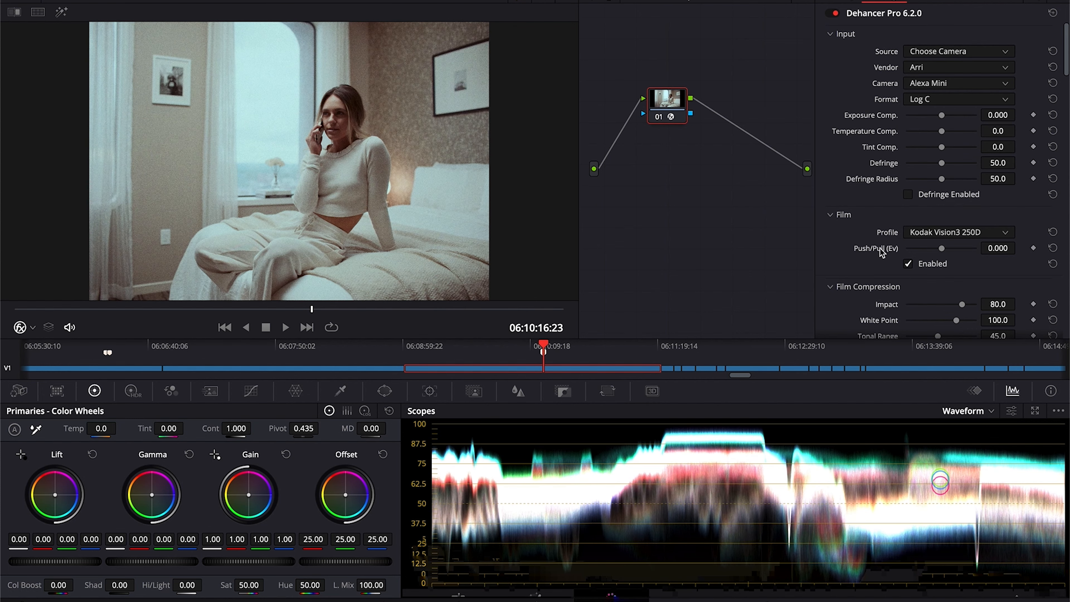
# - Set the Print profile on the bedroom clip's Dehancer node to Kodak 2383 Print Film
pyautogui.scroll(-5, 880, 249)
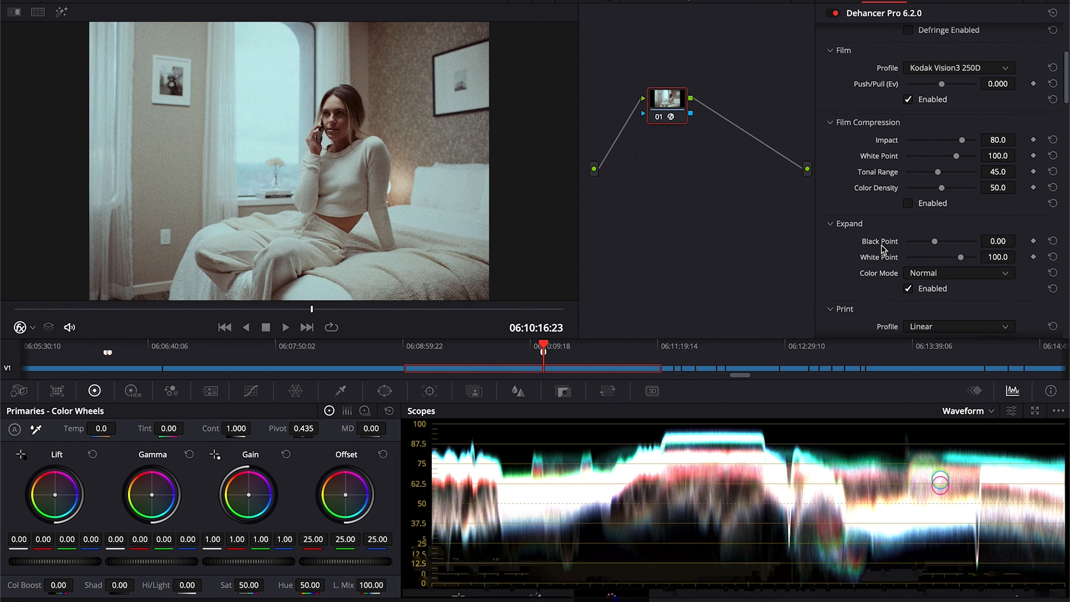
pyautogui.scroll(-7, 876, 195)
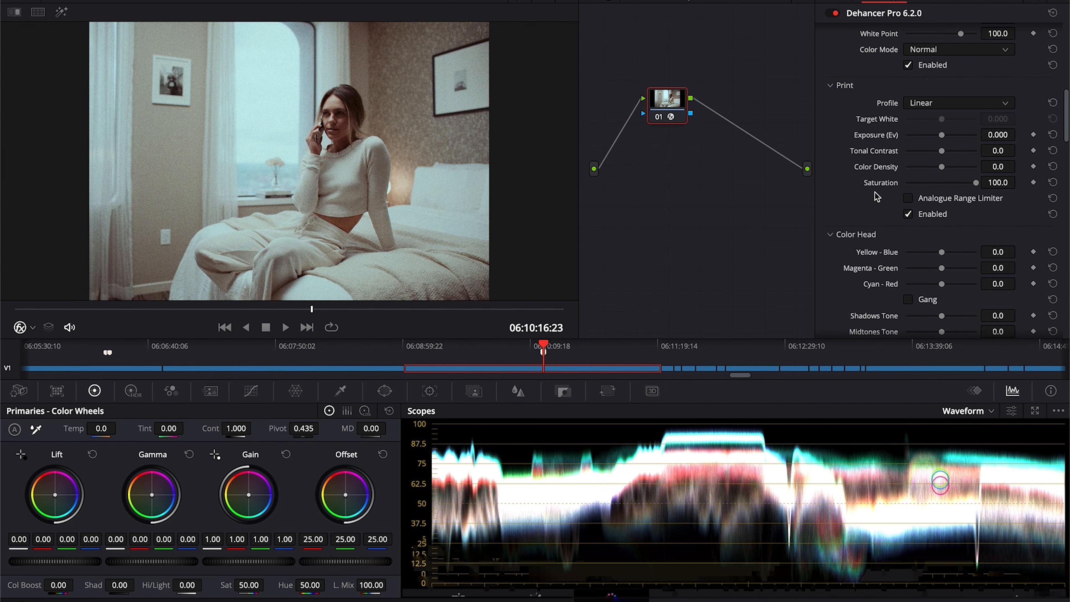
pyautogui.click(923, 106)
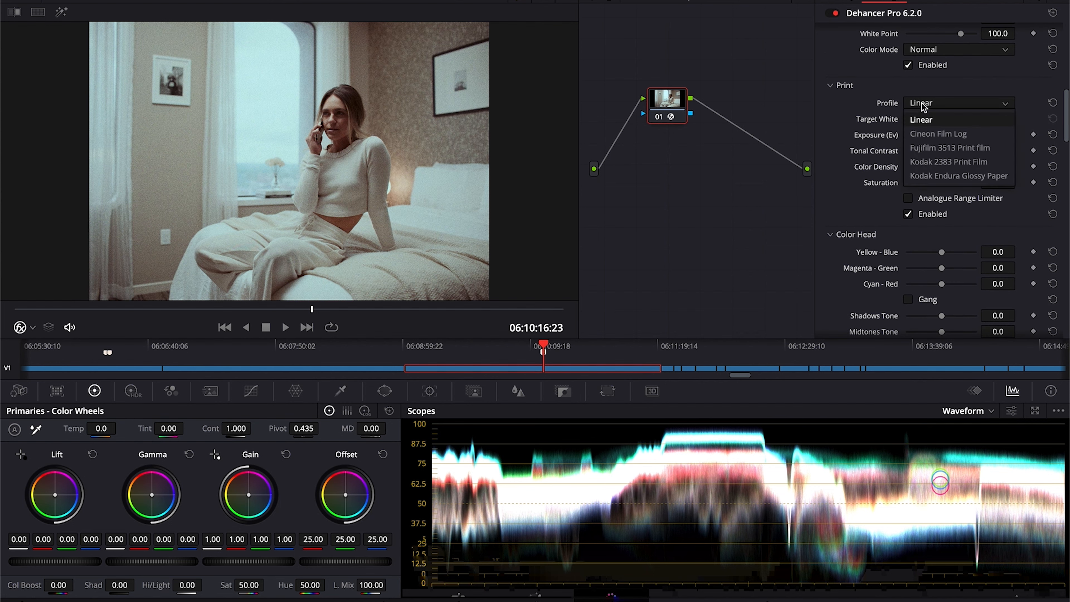
pyautogui.click(927, 162)
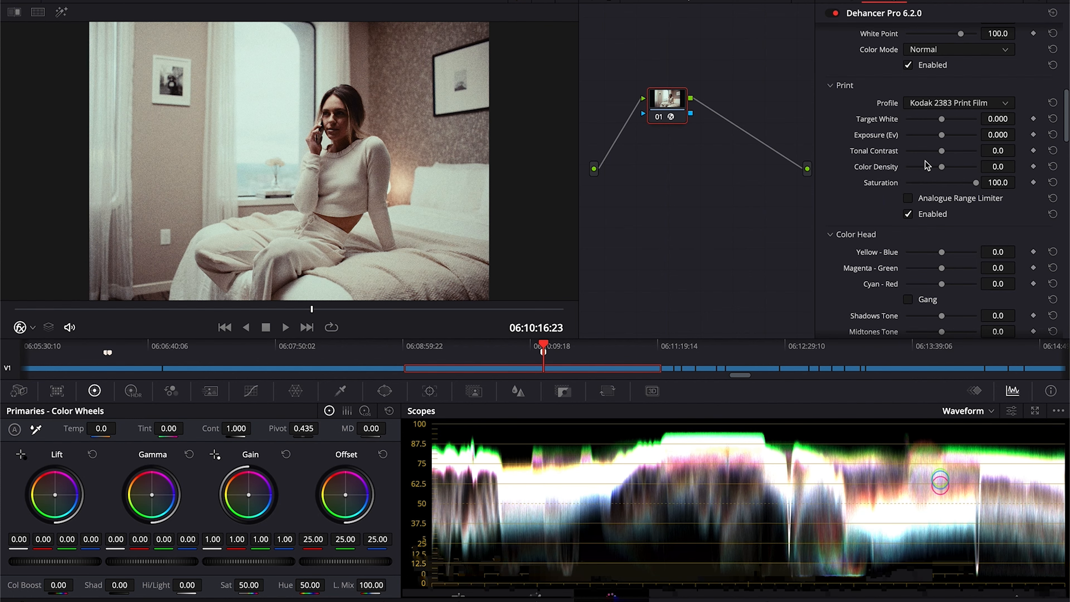
# - Insert two nodes before the bedroom clip's Dehancer node, lowering contrast on the first and raising saturation on the second
pyautogui.scroll(8, 862, 155)
pyautogui.scroll(2, 862, 156)
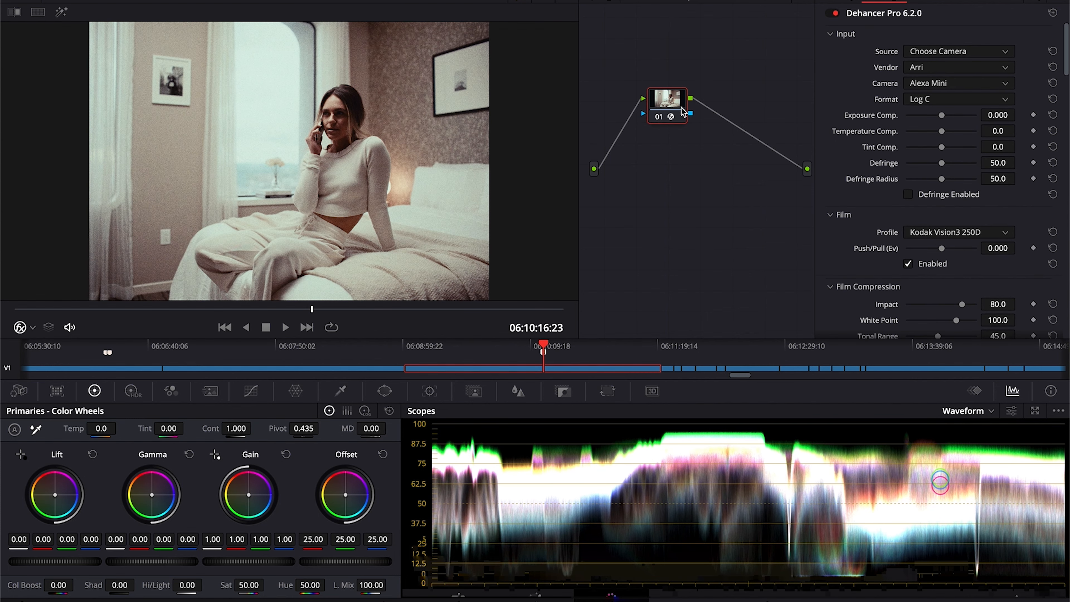
pyautogui.hotkey('shift', 's')
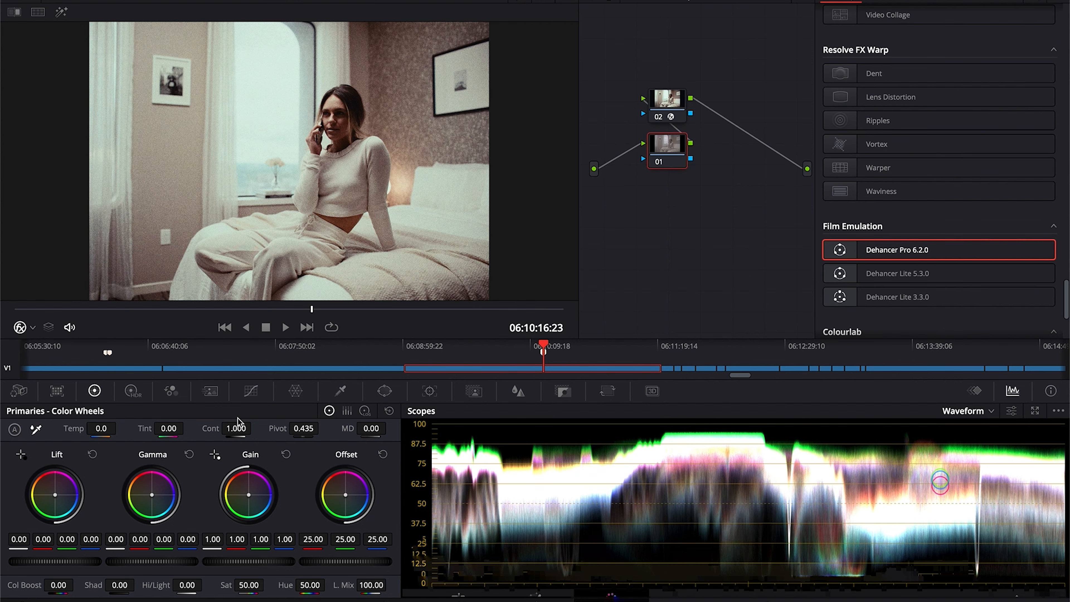
pyautogui.moveTo(236, 428); pyautogui.dragTo(166, 424)
pyautogui.hotkey('alt', 's')
pyautogui.moveTo(248, 585); pyautogui.dragTo(299, 583)
# - Enable the Analogue Range Limiter in the Print settings of Dehancer node 03
pyautogui.click(667, 101)
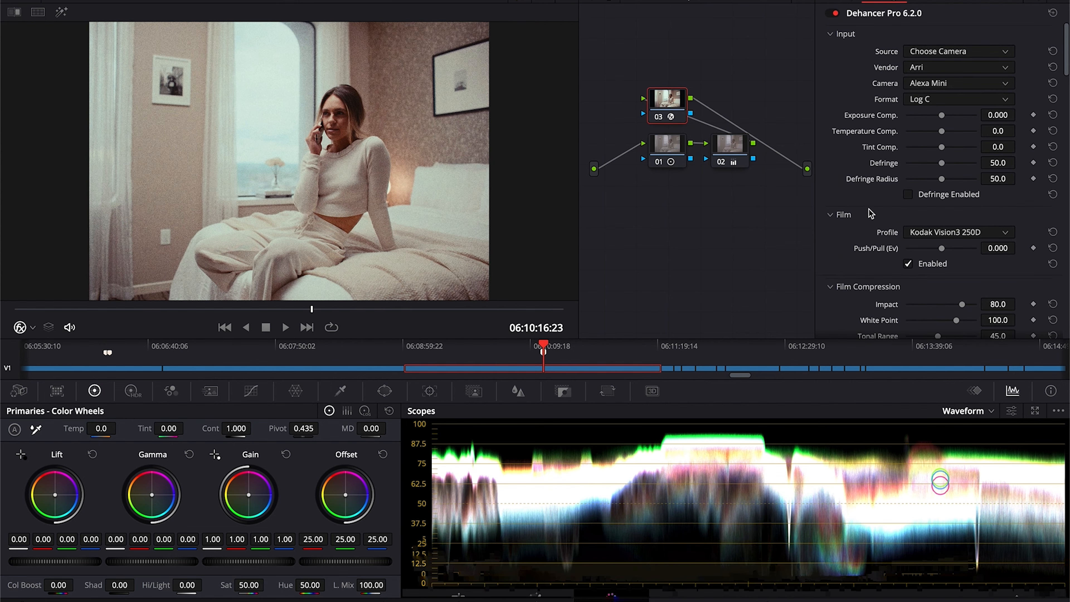
pyautogui.scroll(-5, 901, 253)
pyautogui.scroll(-10, 900, 250)
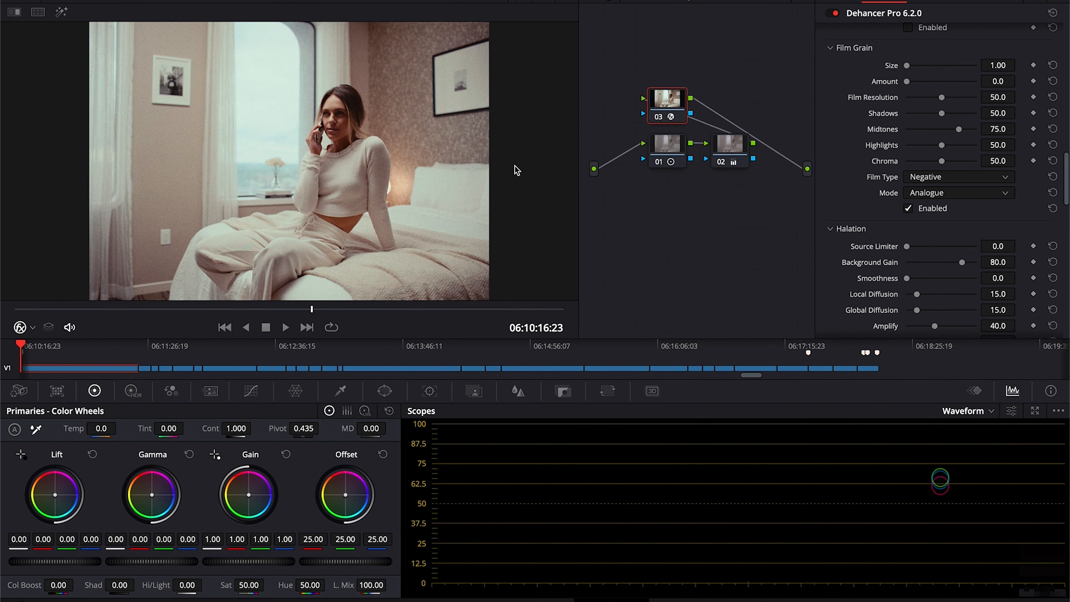
pyautogui.scroll(8, 912, 149)
pyautogui.click(911, 146)
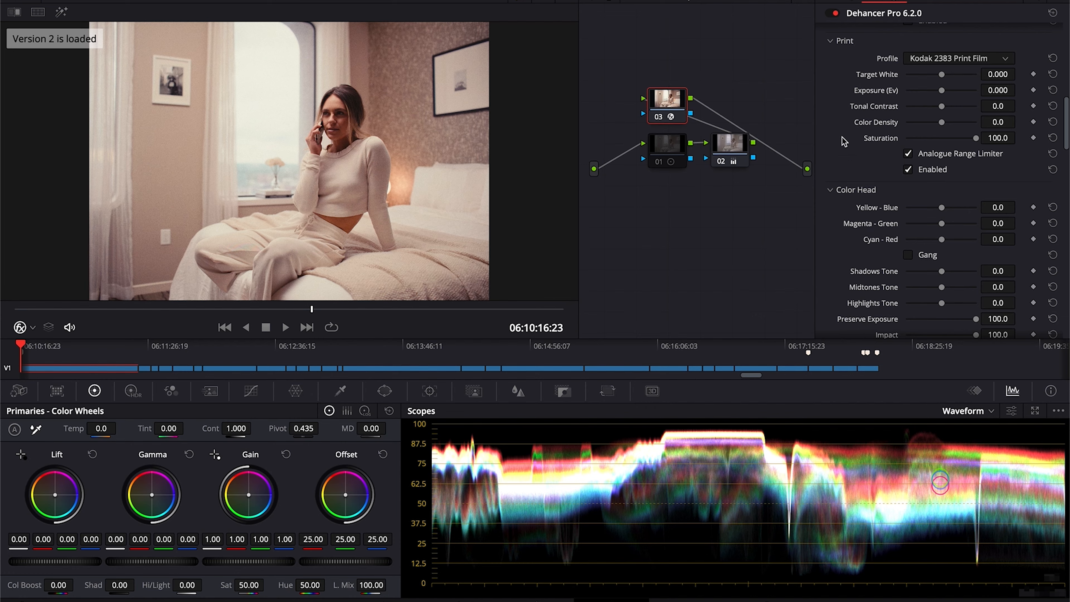
# - Enable Film Compression on Dehancer node 03 with Impact 18.4 and Color Density 50, comparing the image with it off and on
pyautogui.scroll(-20, 878, 225)
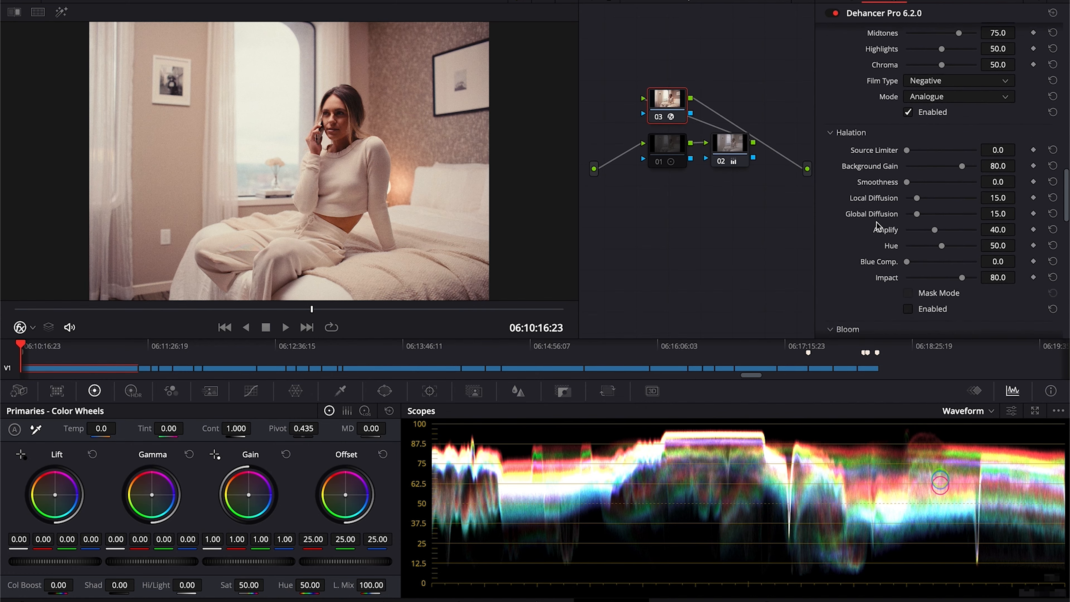
pyautogui.scroll(-5, 888, 240)
pyautogui.scroll(15, 909, 263)
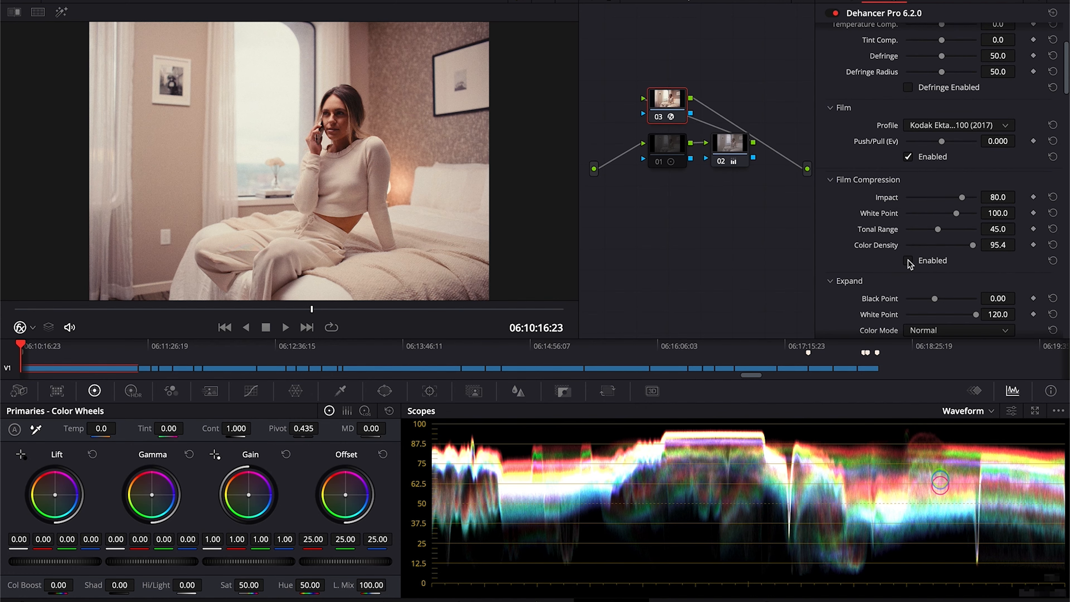
pyautogui.click(907, 261)
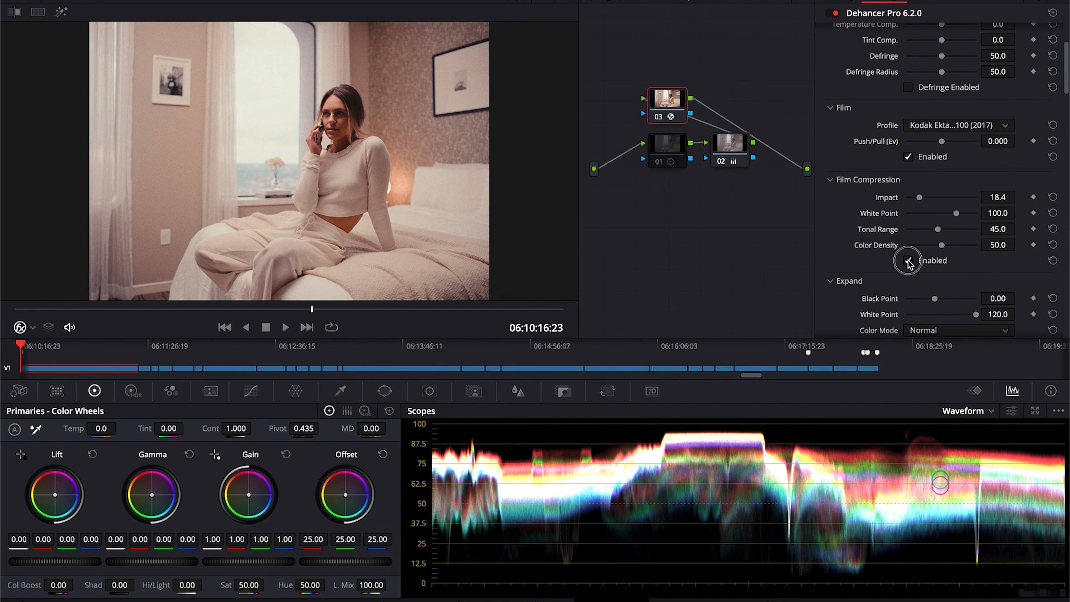
pyautogui.click(908, 261)
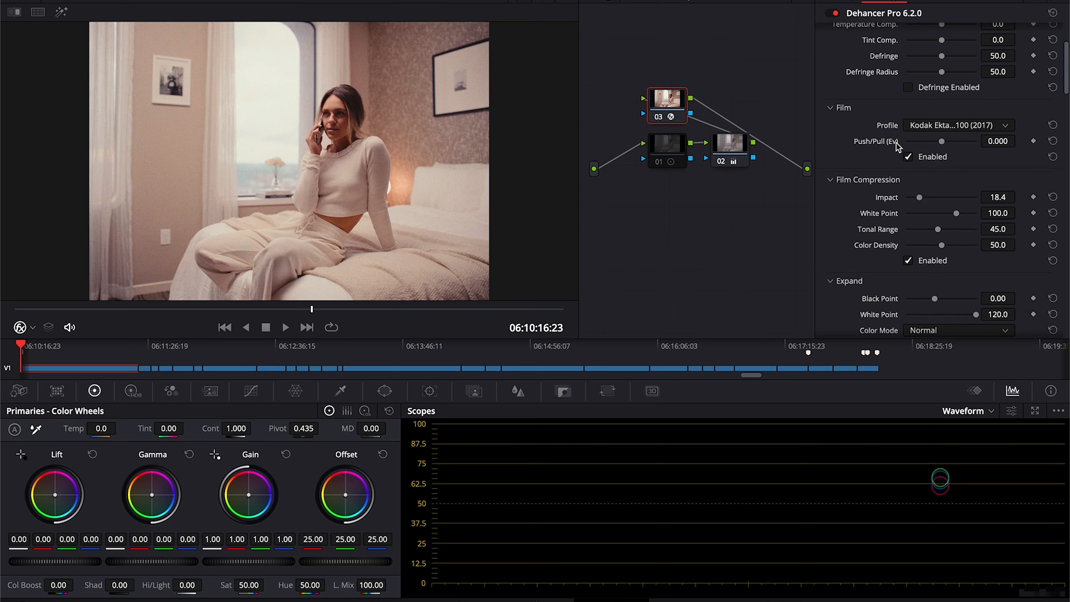
# - Enable the Halation and Bloom effects on the bedroom clip's Dehancer node 03
pyautogui.scroll(-10, 883, 202)
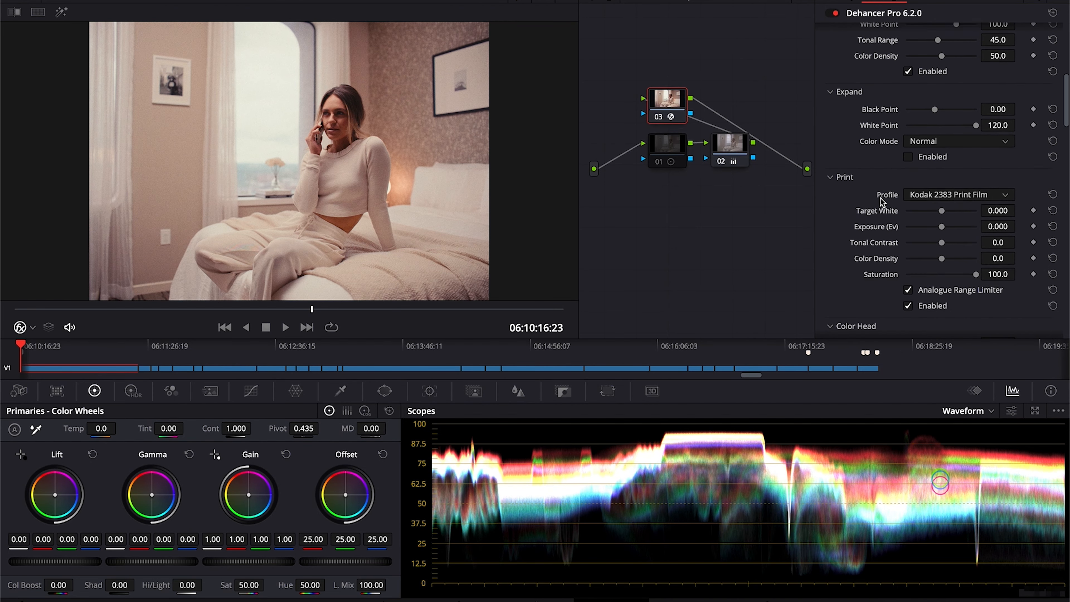
pyautogui.click(907, 229)
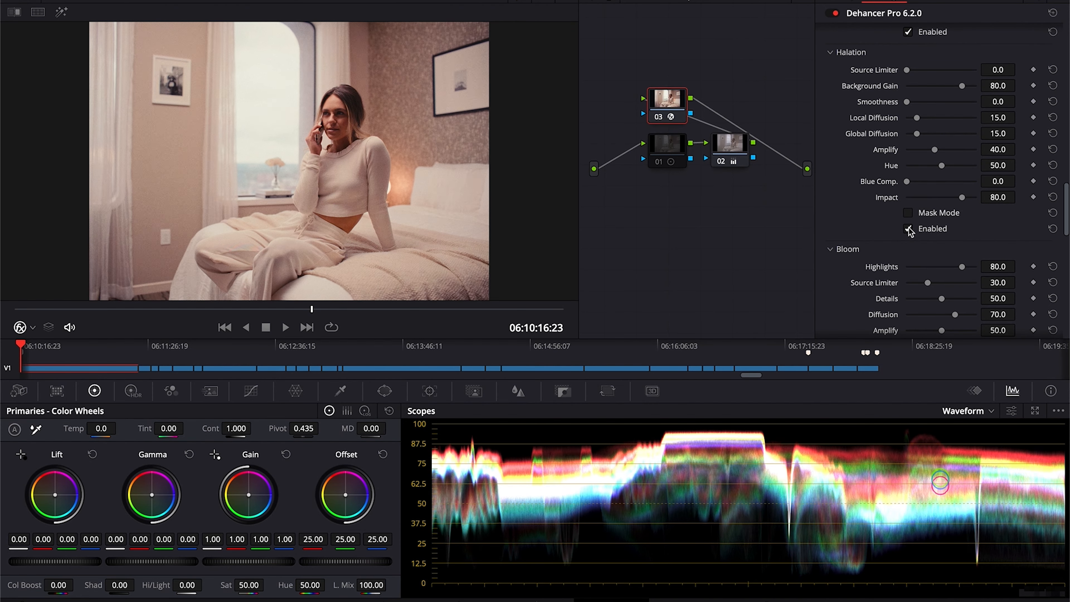
pyautogui.scroll(-8, 869, 231)
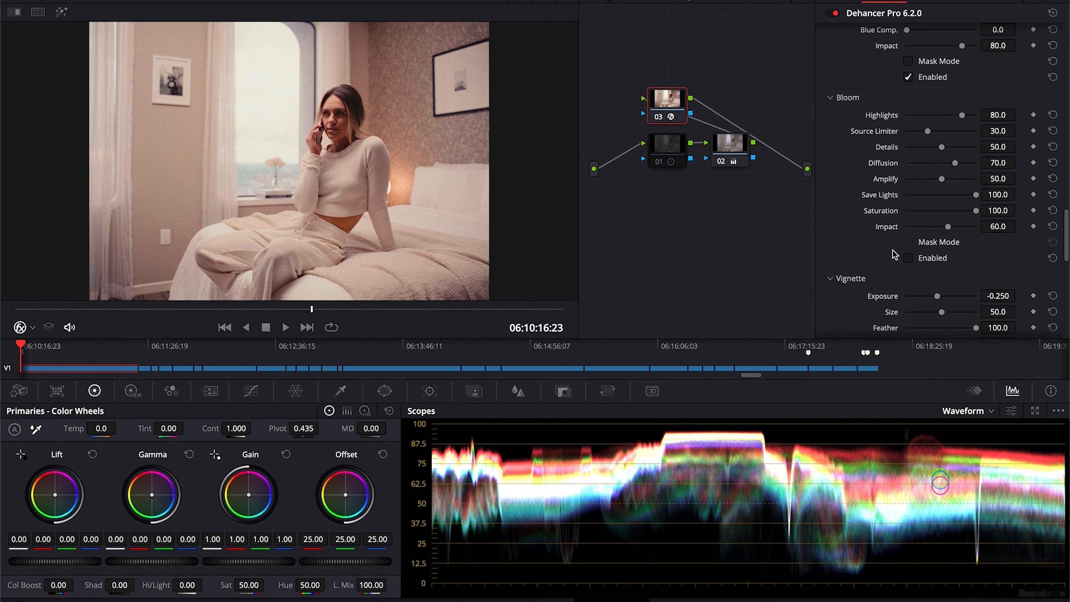
pyautogui.click(909, 258)
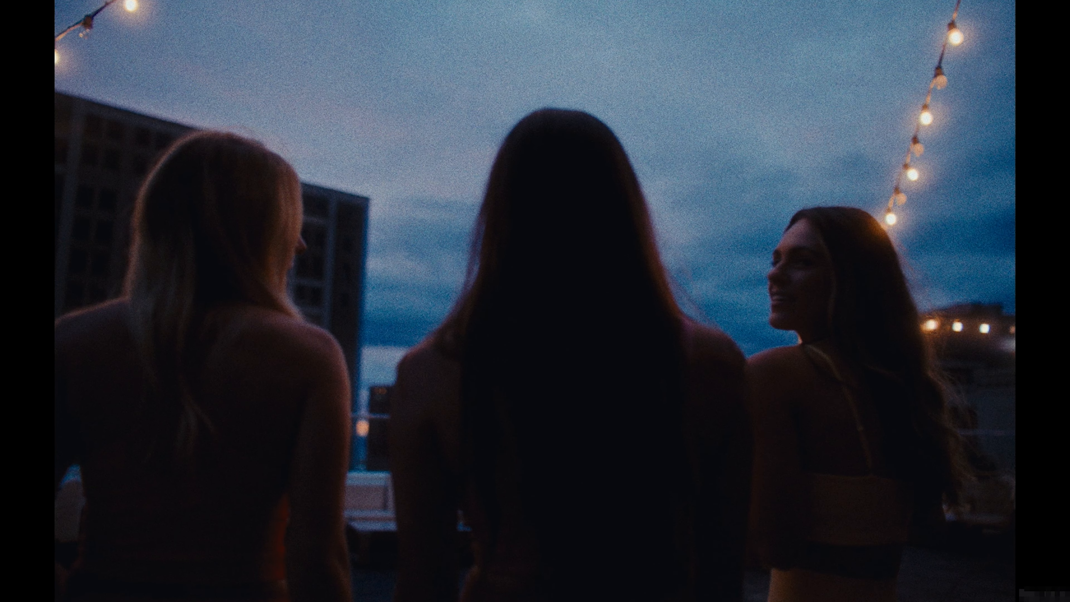
# - Leave the full-screen view of the rooftop clip and replace node 01 with a fresh node before the Dehancer node
pyautogui.press('Escape')
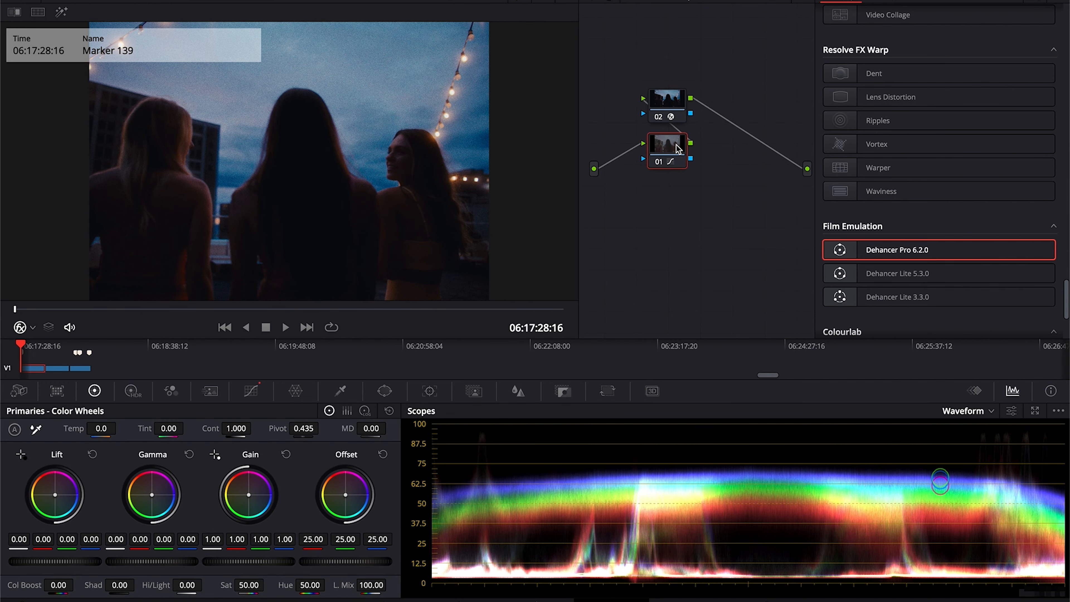
pyautogui.press('Delete')
pyautogui.hotkey('shift', 's')
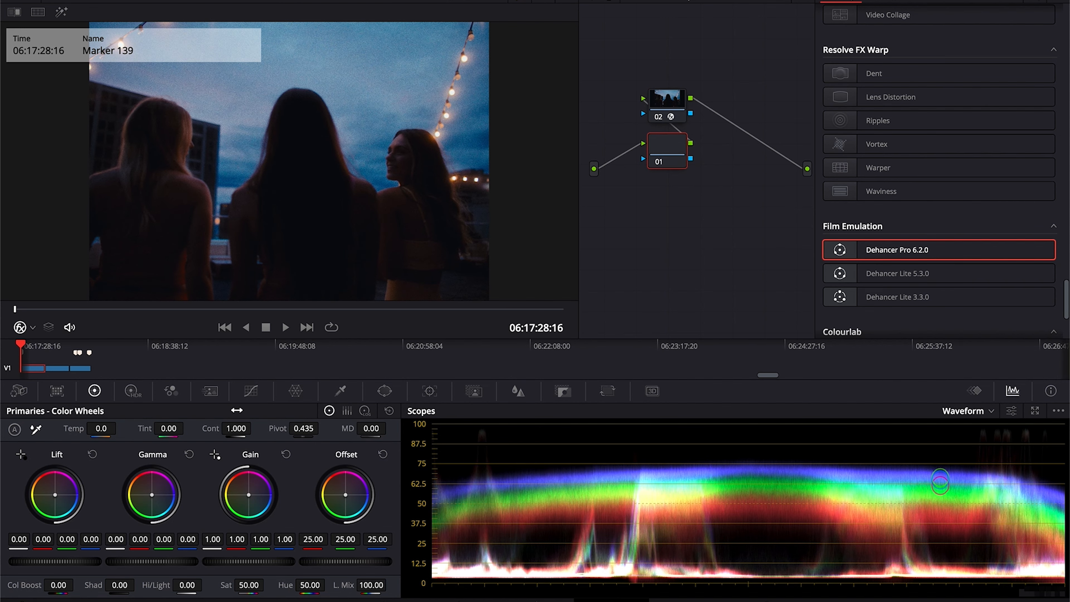